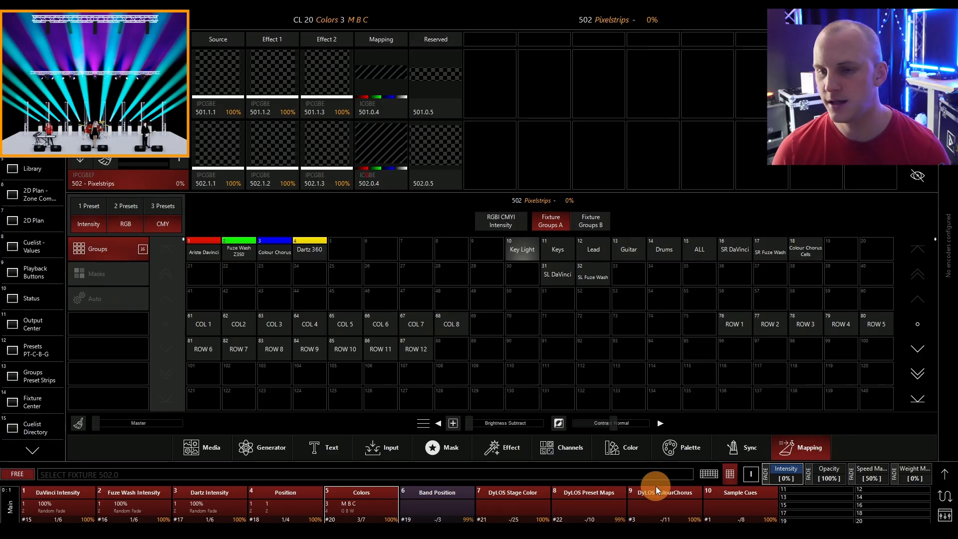
Step: Start playback of the DyLOS Stage Color cuelist and close its playback controls
left_click(512, 499)
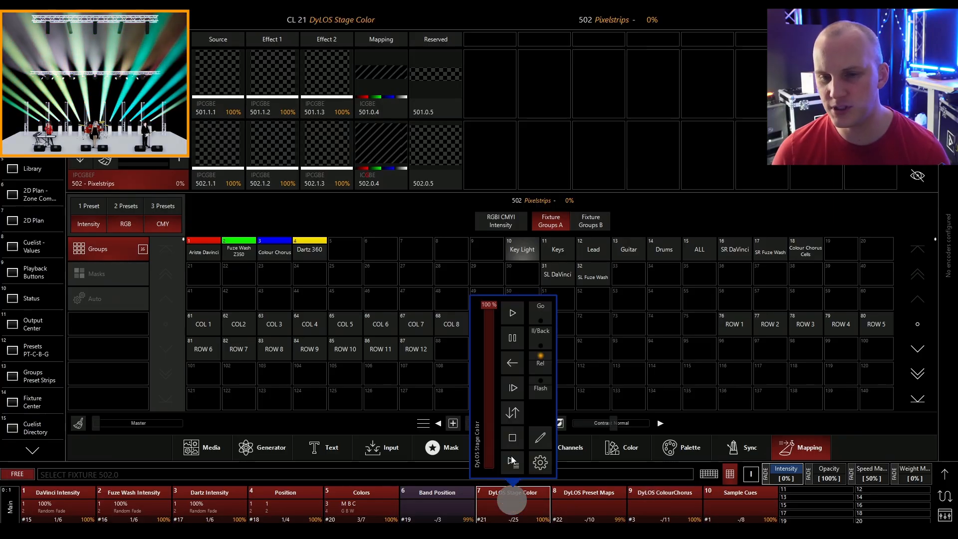
left_click(504, 319)
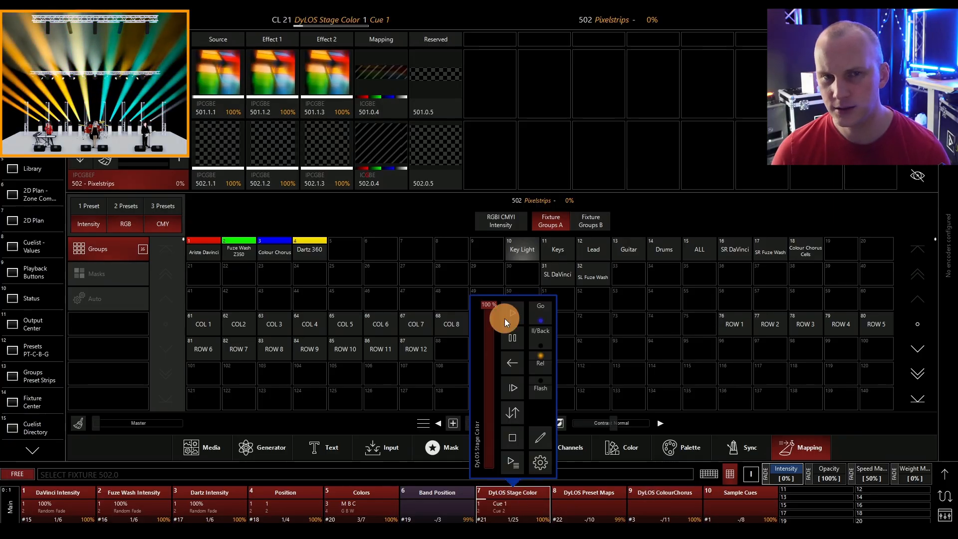
left_click(653, 325)
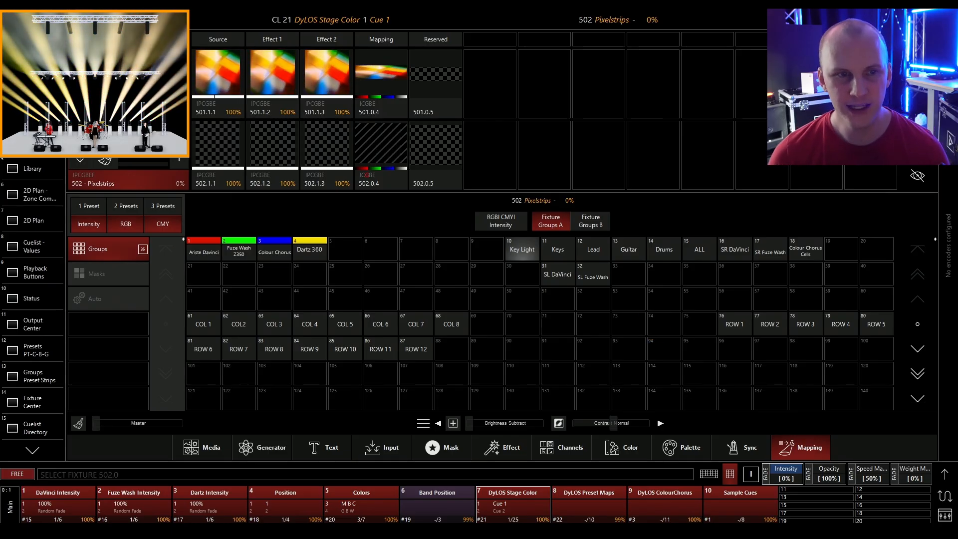
Step: Select fixtures 102 to 105 in the front view of the 2D Plan
left_click(33, 214)
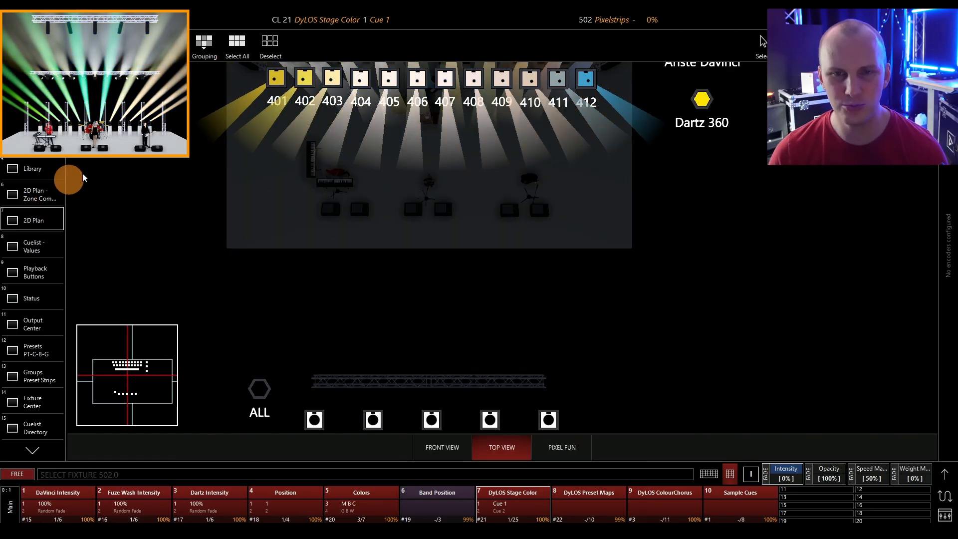
scroll(417, 366, "down", 3)
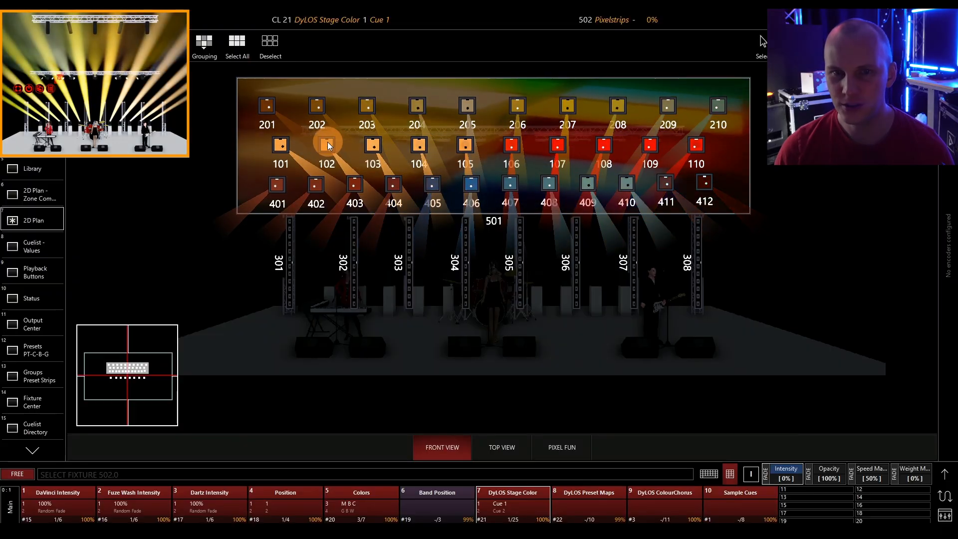
left_click(328, 145)
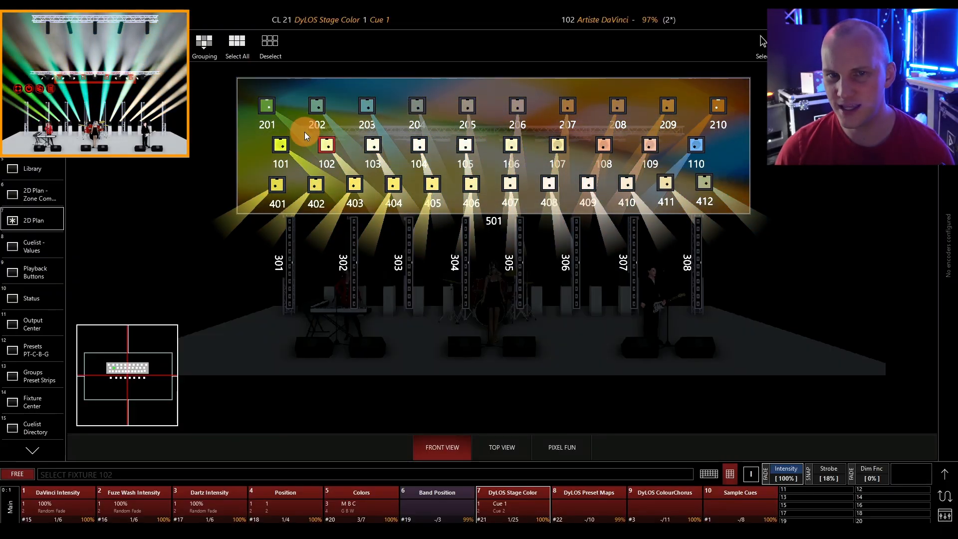
left_click(306, 132)
left_click_drag(310, 132, 490, 166)
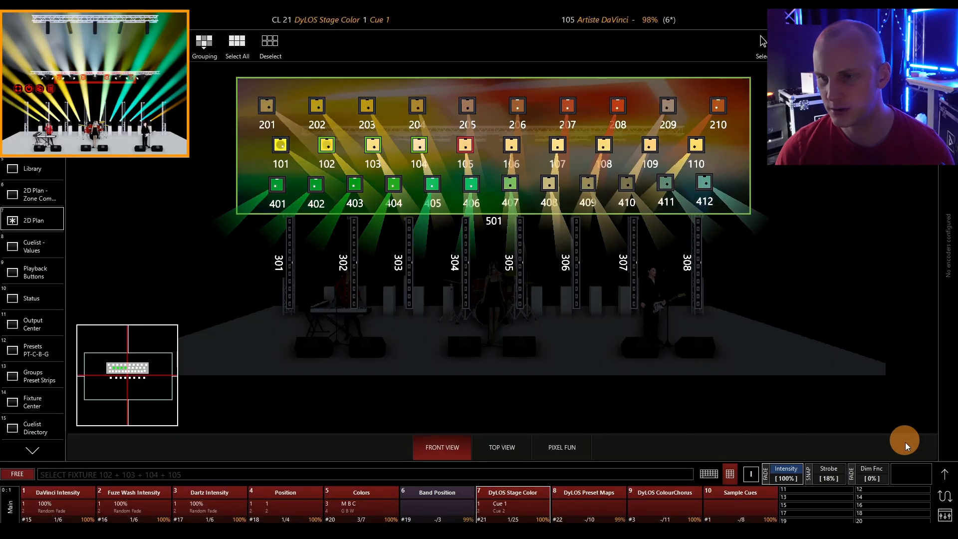
Step: Expand the parameter controls for the selected fixtures, link them to Weight and display the color channels
left_click(949, 474)
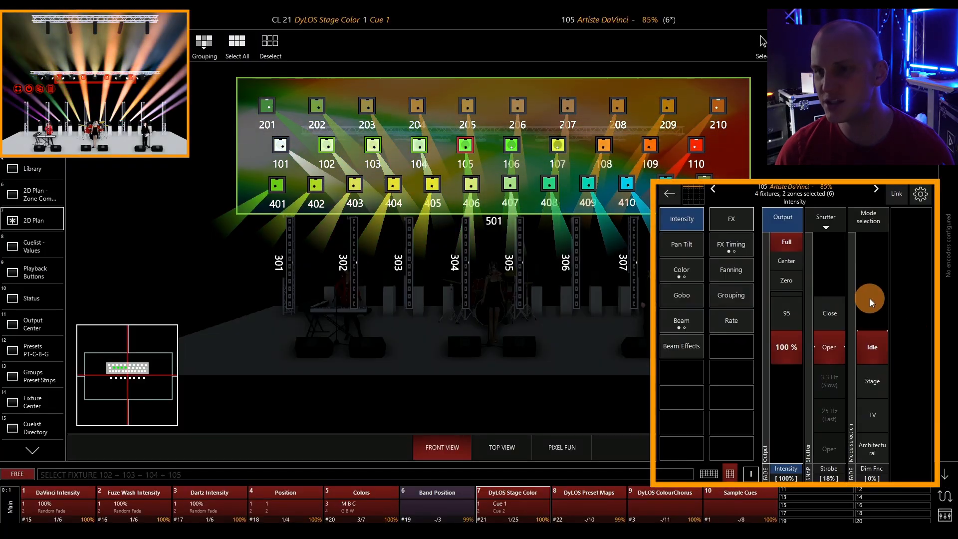
left_click(901, 197)
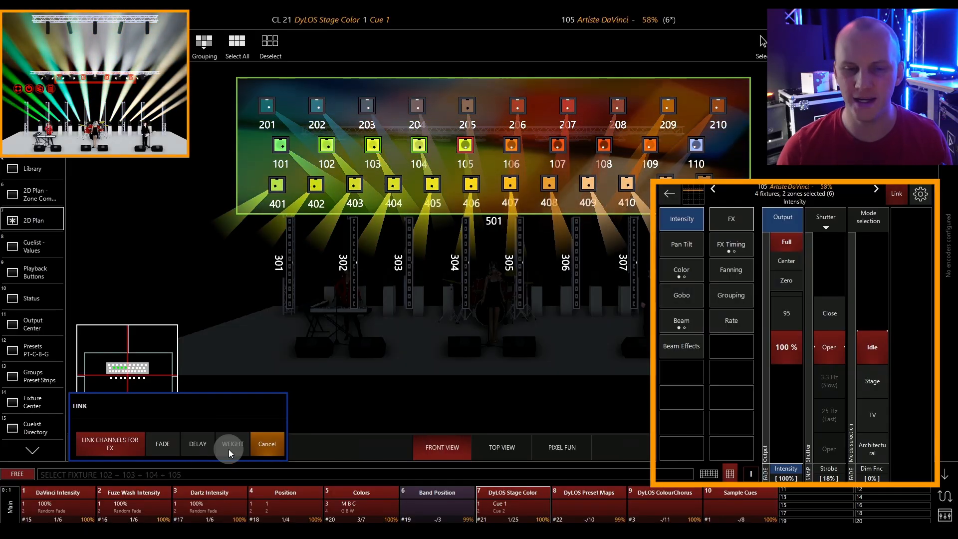
left_click(228, 449)
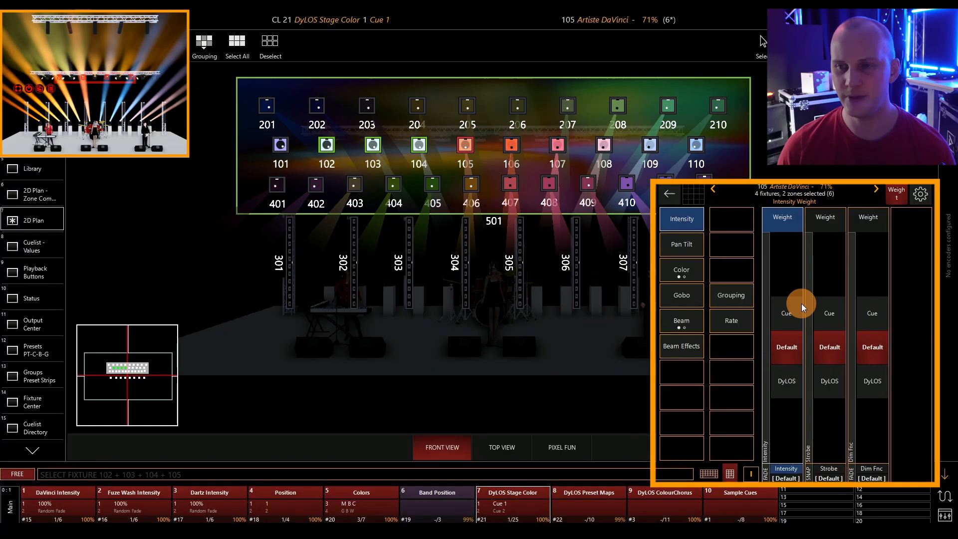
left_click(681, 243)
left_click(691, 266)
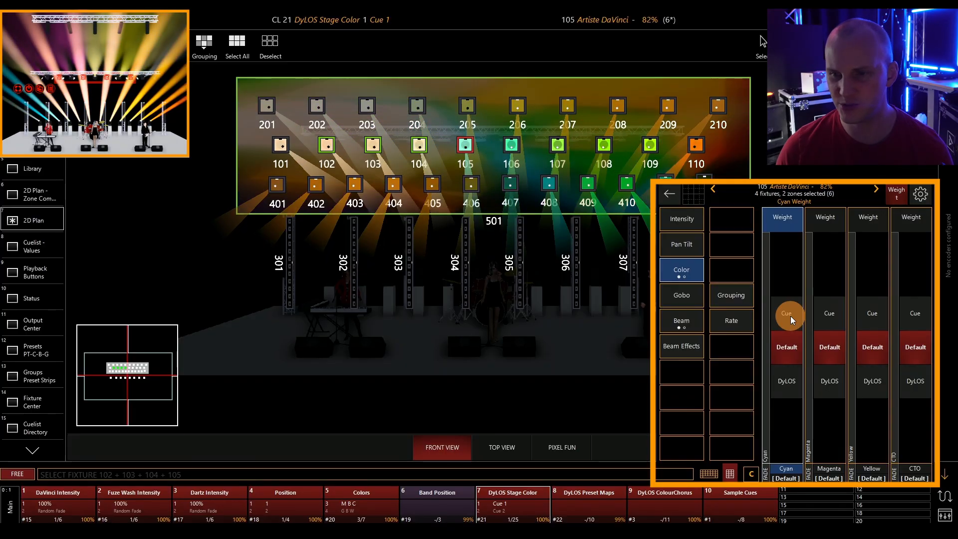
Step: Set the Cyan, Magenta and Yellow weights of fixtures 102 to 105 to Cue
left_click(791, 316)
left_click(825, 316)
left_click(851, 317)
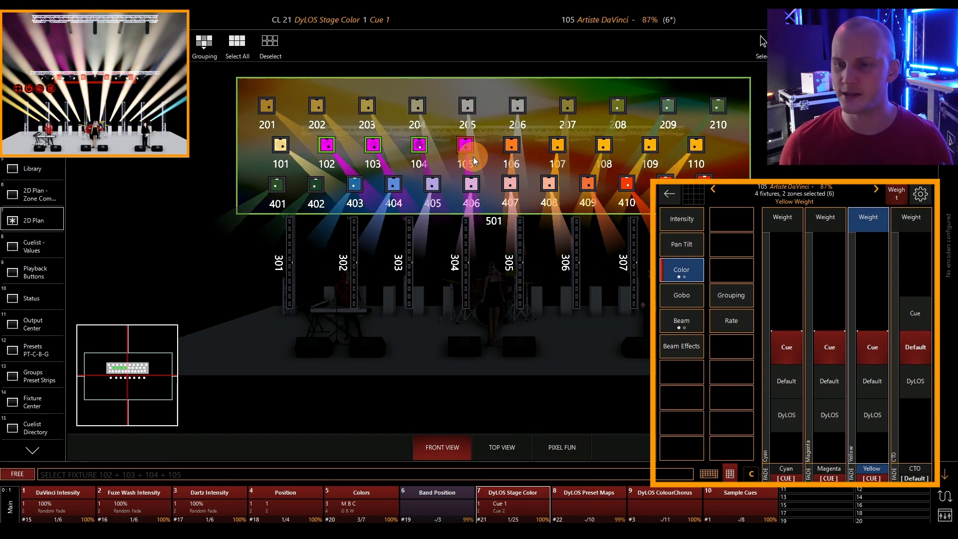
Step: Return the Cyan, Magenta and Yellow weights of the selected fixtures to Default
left_click(787, 375)
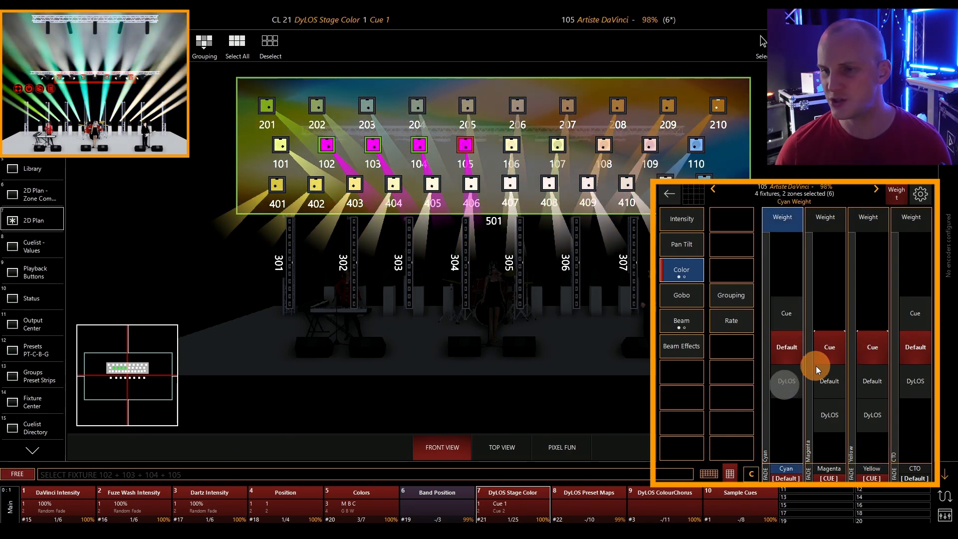
left_click(830, 372)
left_click(871, 375)
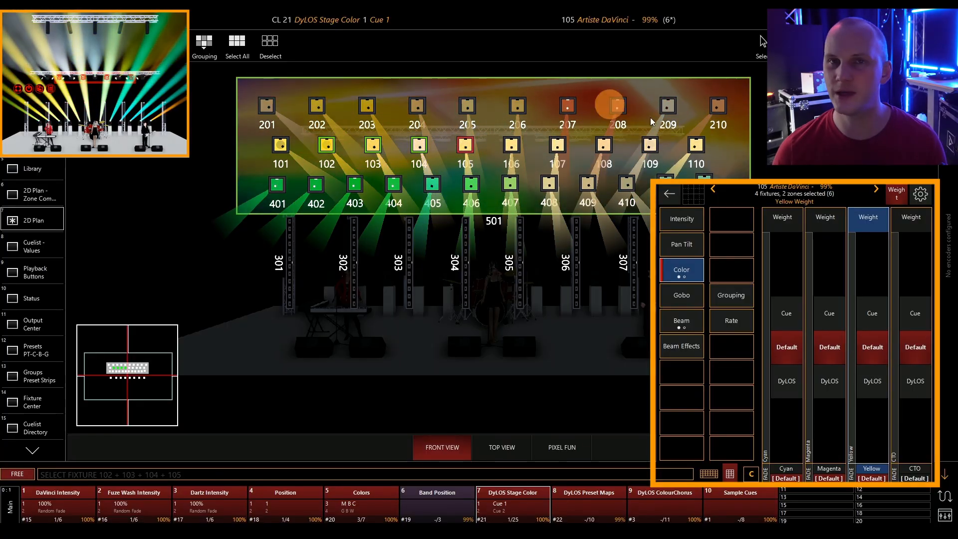
Step: Set the Cyan, Magenta, Yellow and CTO weights of the selected fixtures to DyLOS
left_click(787, 383)
left_click(830, 380)
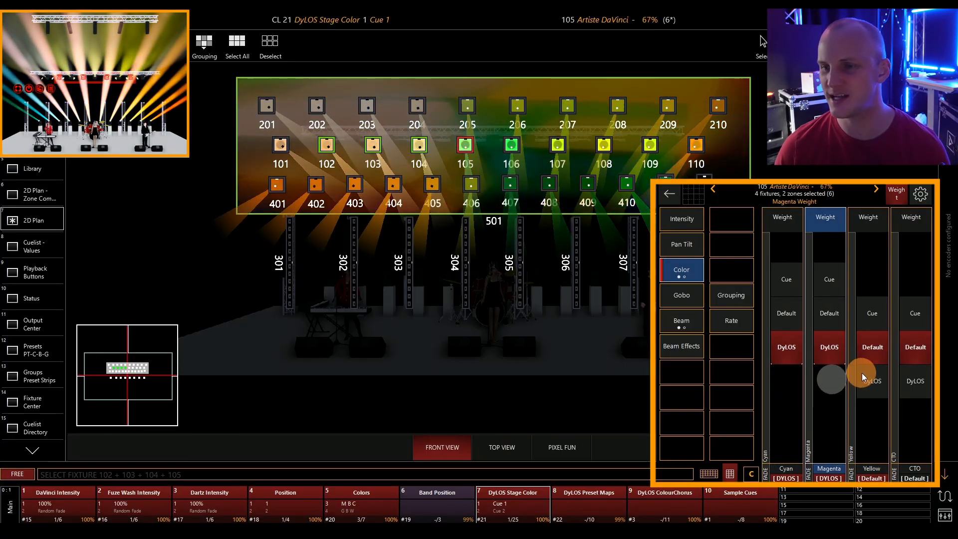
left_click(864, 376)
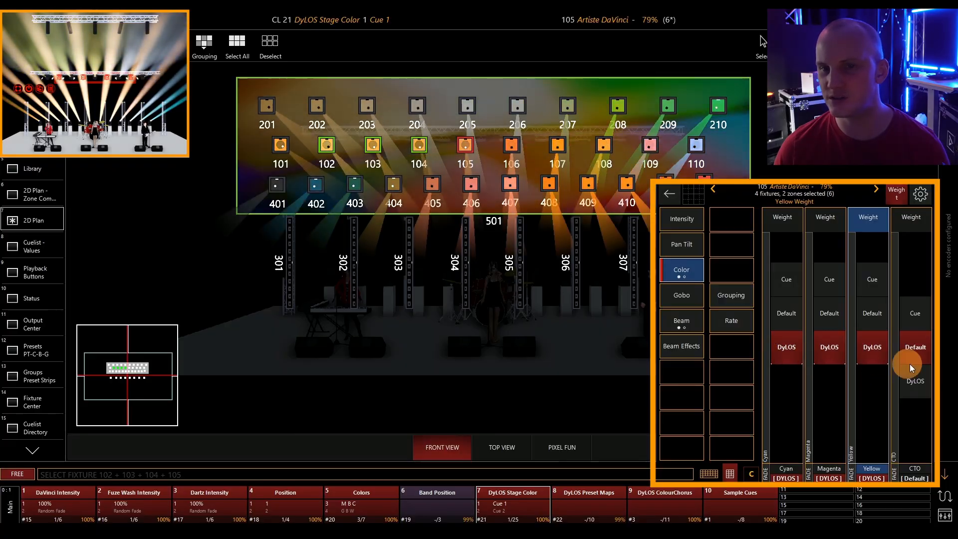
left_click(906, 375)
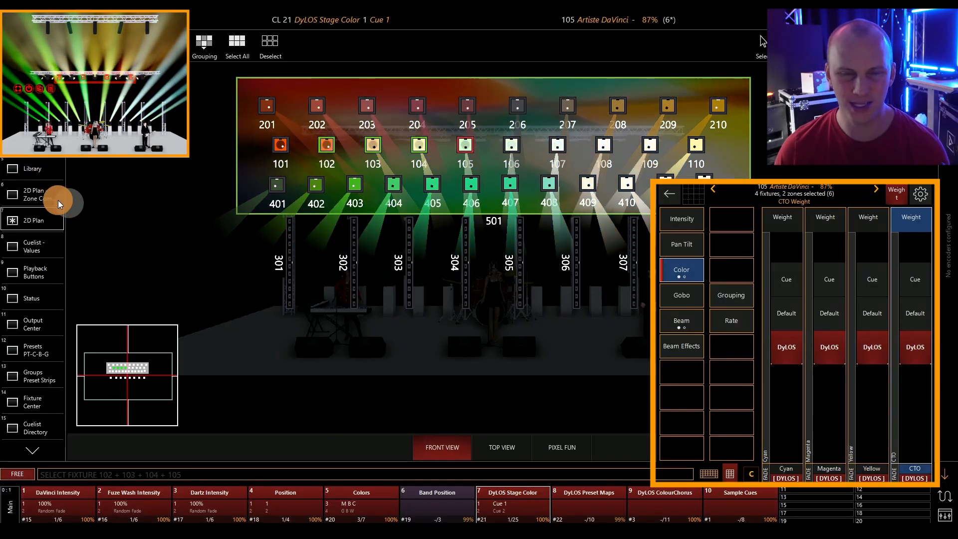
Step: In the 2D Plan zone combination view, leave weight editing and lower the 501 Stage zone's intensity to 0%
left_click(58, 200)
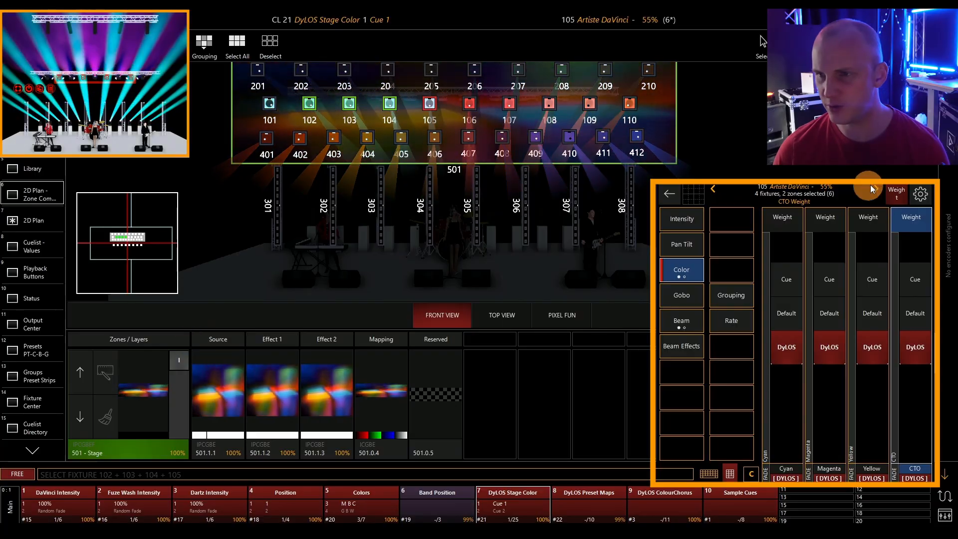
left_click(876, 188)
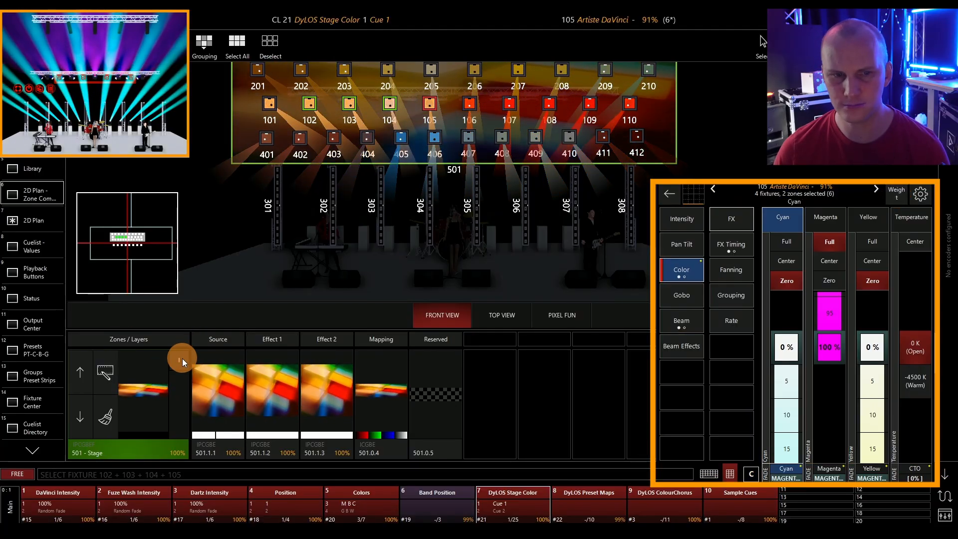
left_click_drag(180, 359, 177, 456)
scroll(427, 203, "down", 1)
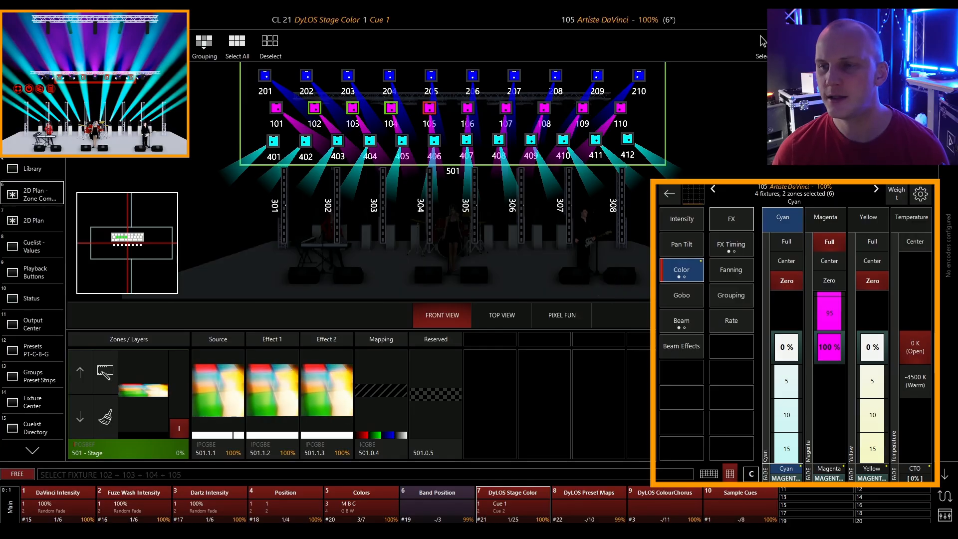
Step: Reset the Cyan, Magenta, Yellow and CTO weights of the selected fixtures to Default
left_click(903, 193)
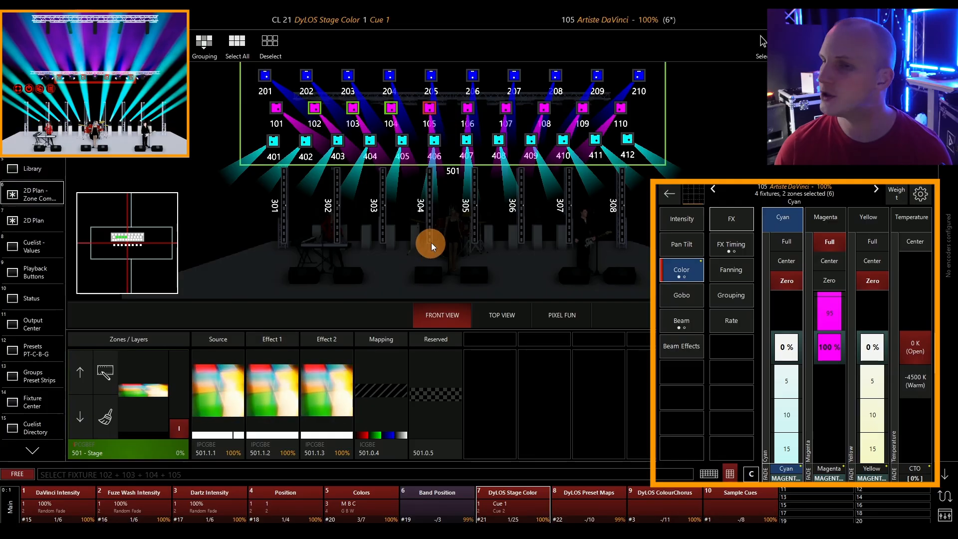
left_click(895, 196)
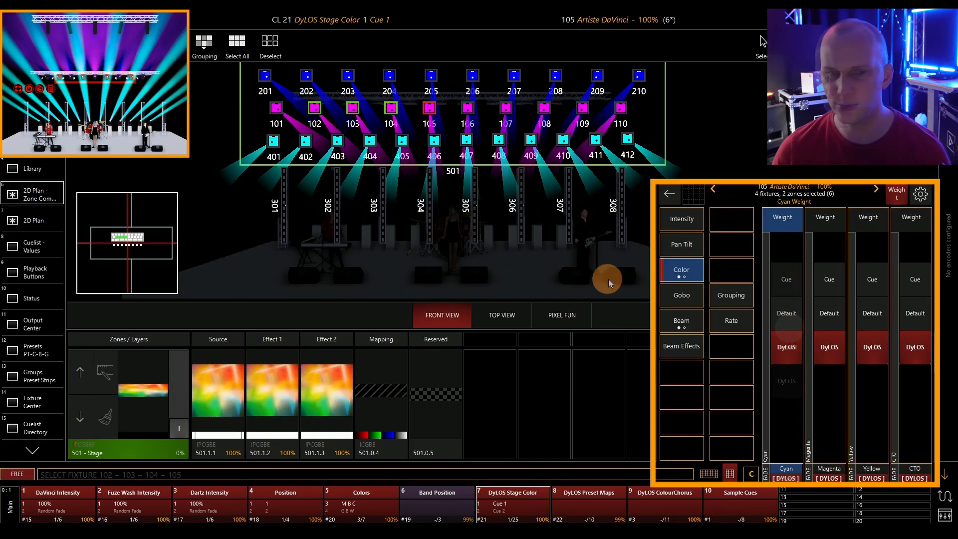
left_click(828, 330)
left_click(869, 313)
left_click(913, 314)
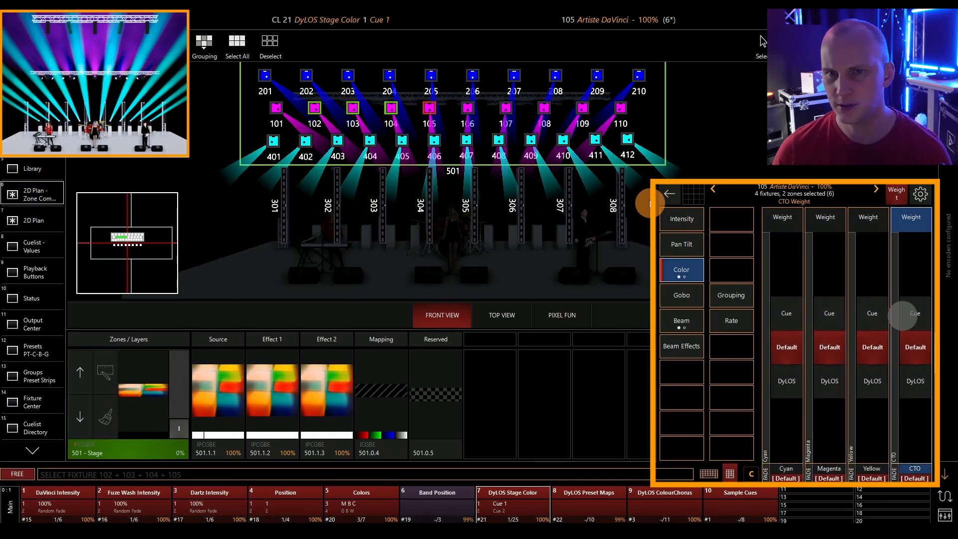
Step: Select fixtures 101–110, 201–210 and 401–412 in the front view and group them with the Every mask at value 2
left_click(678, 157)
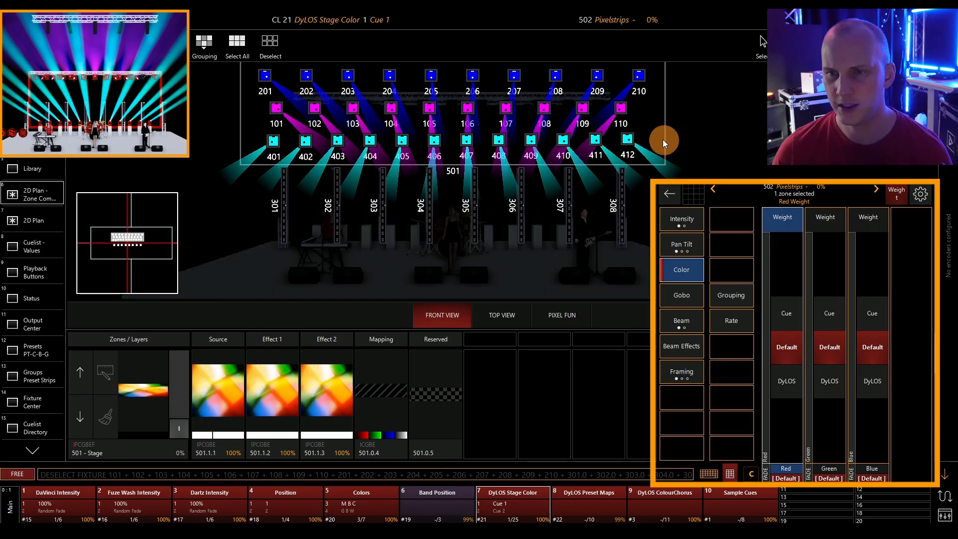
left_click_drag(666, 159, 255, 65)
left_click(234, 47)
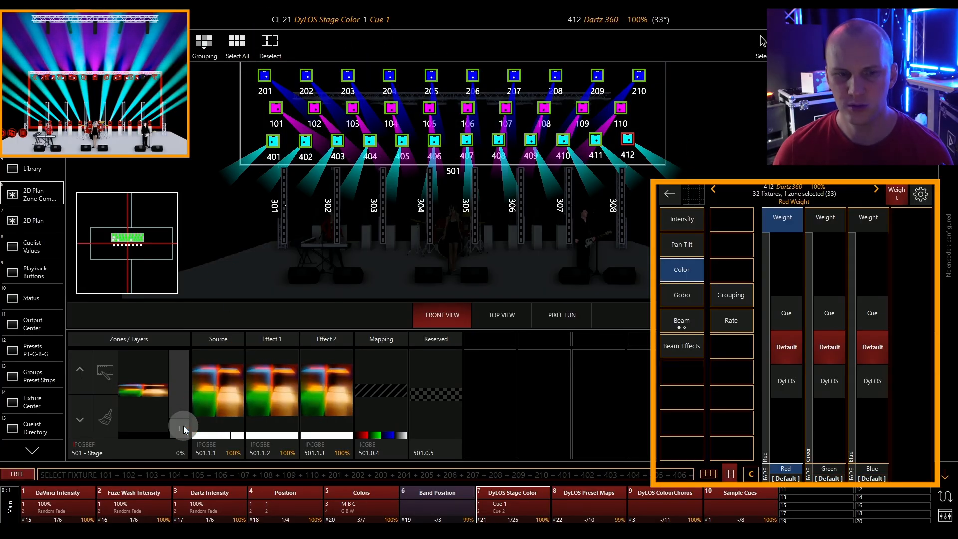
left_click(207, 40)
left_click(190, 96)
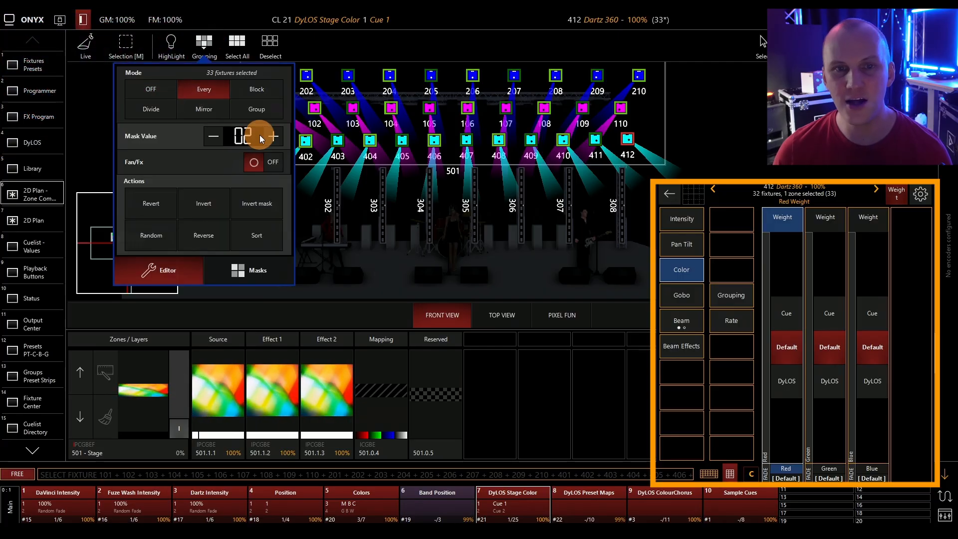
Step: Set the Red, Green and Blue weights of the masked fixtures to Cue
left_click(790, 318)
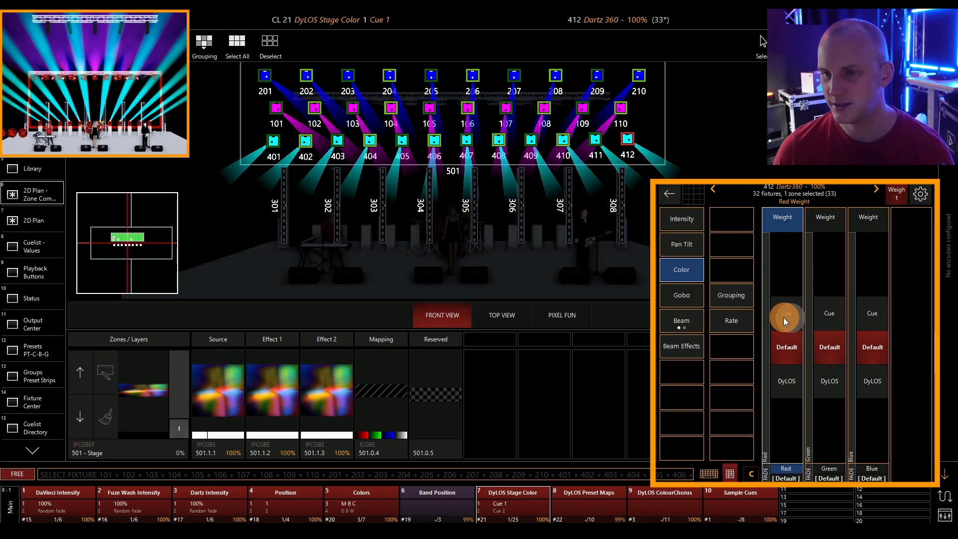
left_click(839, 317)
left_click(864, 320)
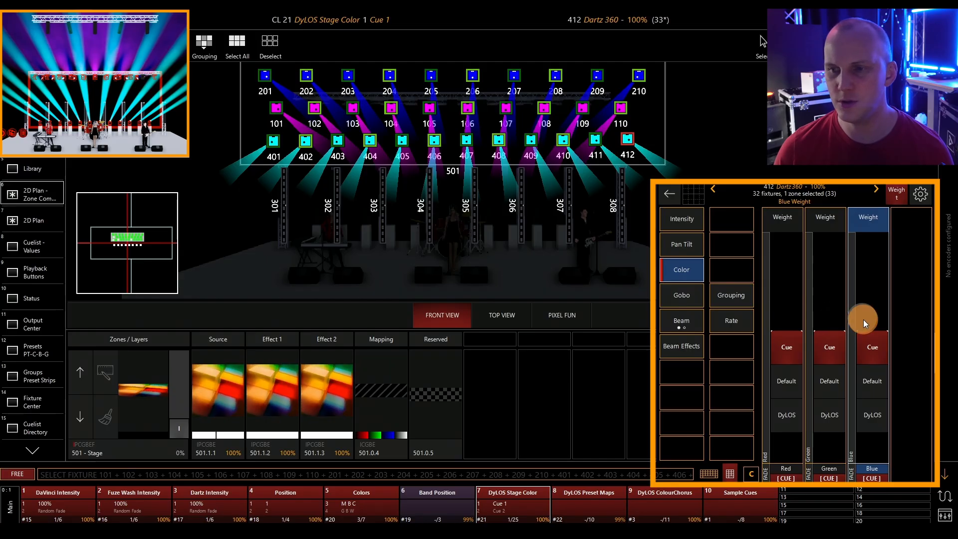
Step: Review the DyLOS weight entries in the Programmer, then return to Fixtures Presets with the normal color values displayed
left_click(41, 95)
left_click(41, 95)
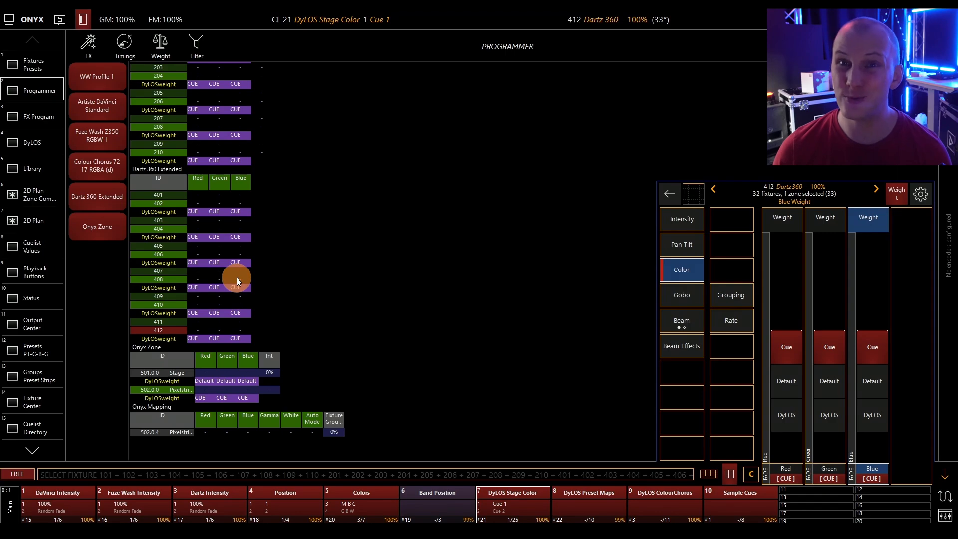
left_click(46, 71)
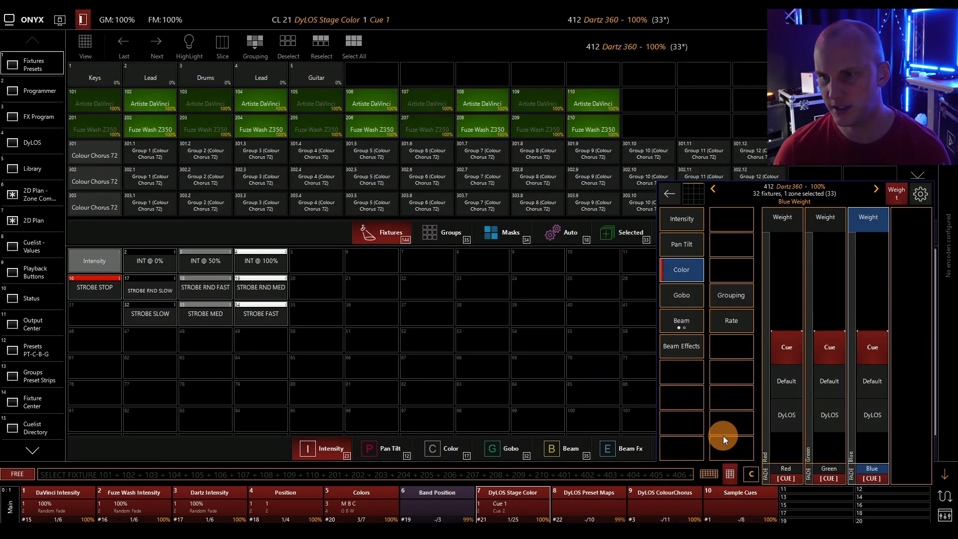
left_click(893, 197)
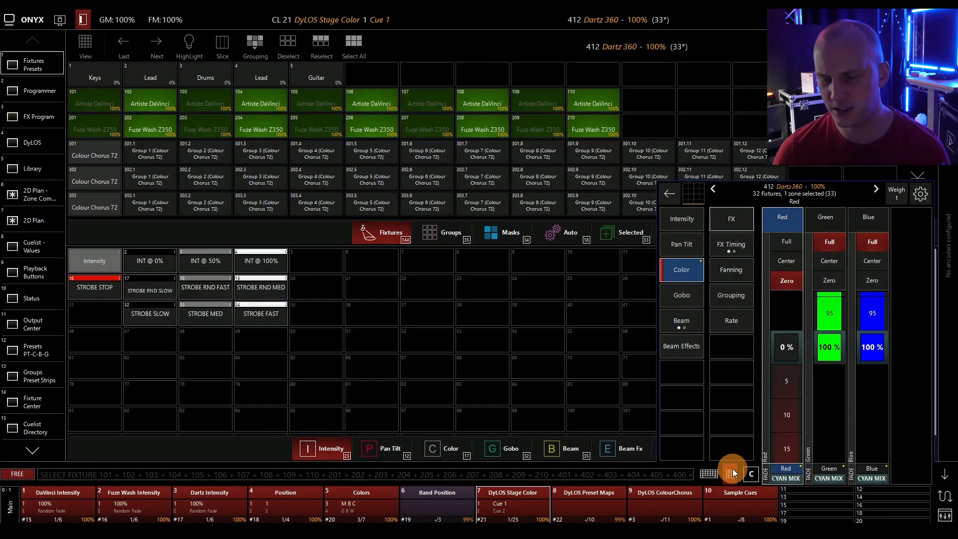
Step: Bring up the command keypad and record the programmer content using the special Default Values option
left_click_drag(957, 210, 560, 196)
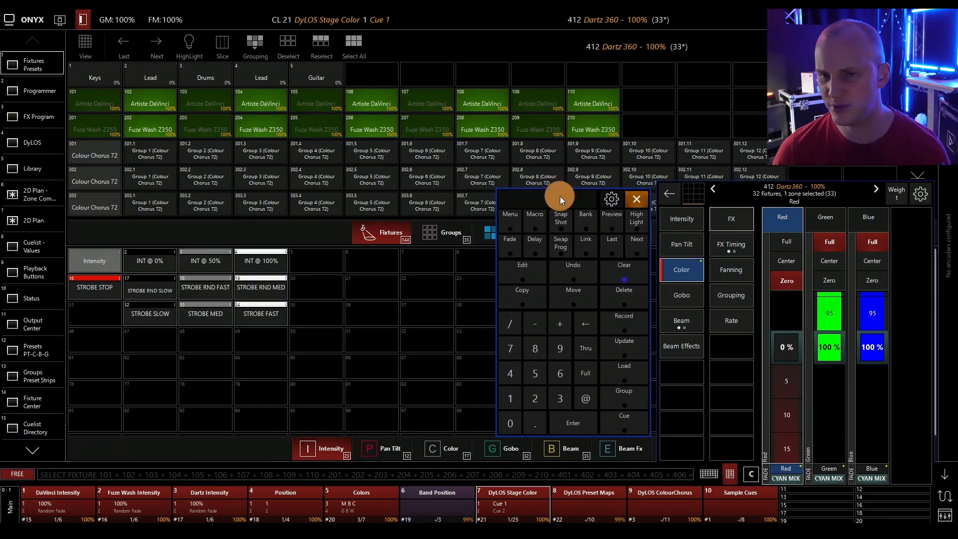
left_click(612, 342)
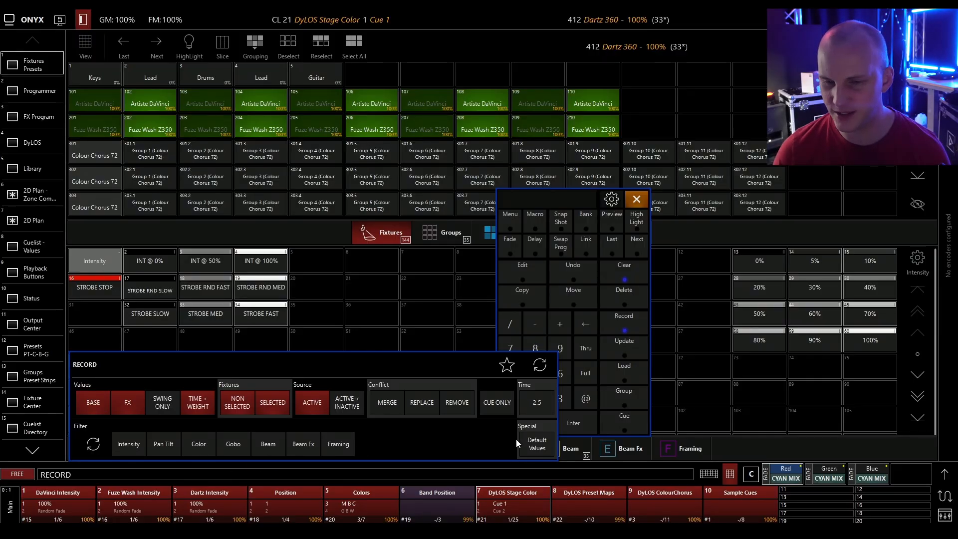
left_click(548, 445)
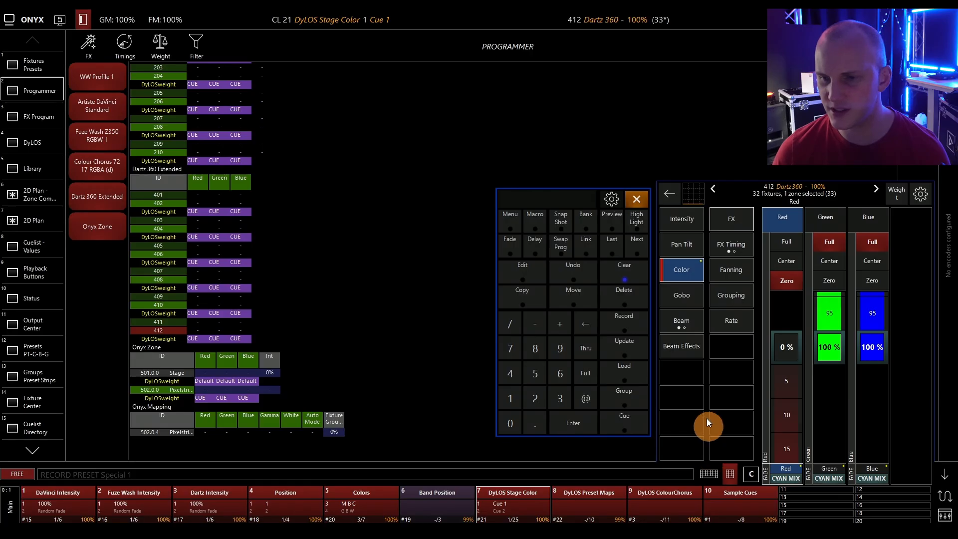
Step: Record the programmed weights as a color preset in empty slot 43
left_click(624, 323)
left_click(35, 65)
left_click(768, 323)
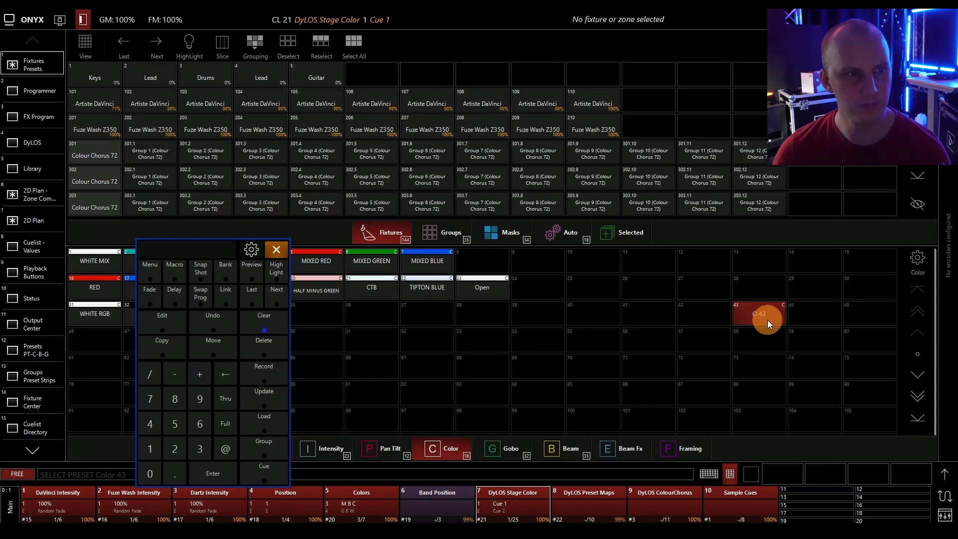
Step: Check the Color 43 weight references in the Programmer, then bring up the 2D Plan and clear the programmer
left_click(45, 93)
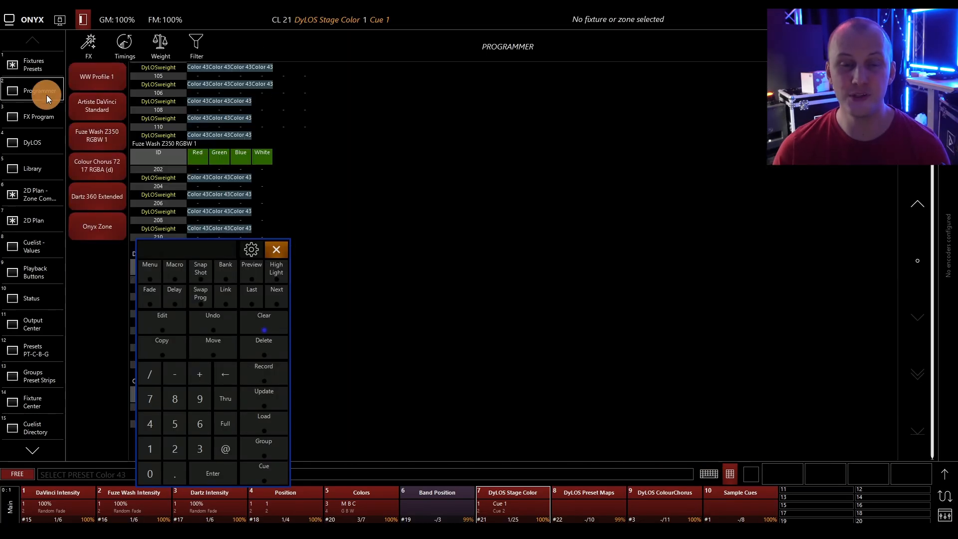
left_click(34, 65)
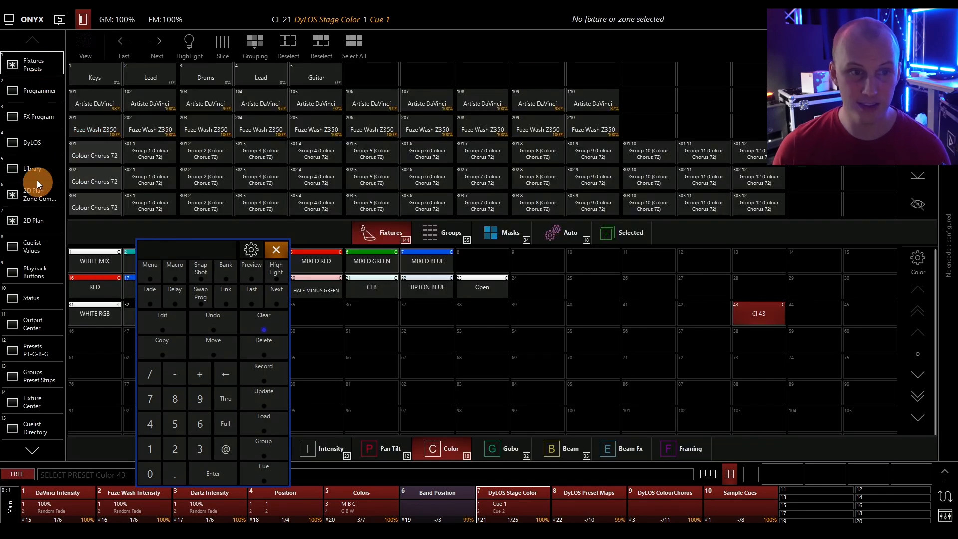
left_click(32, 223)
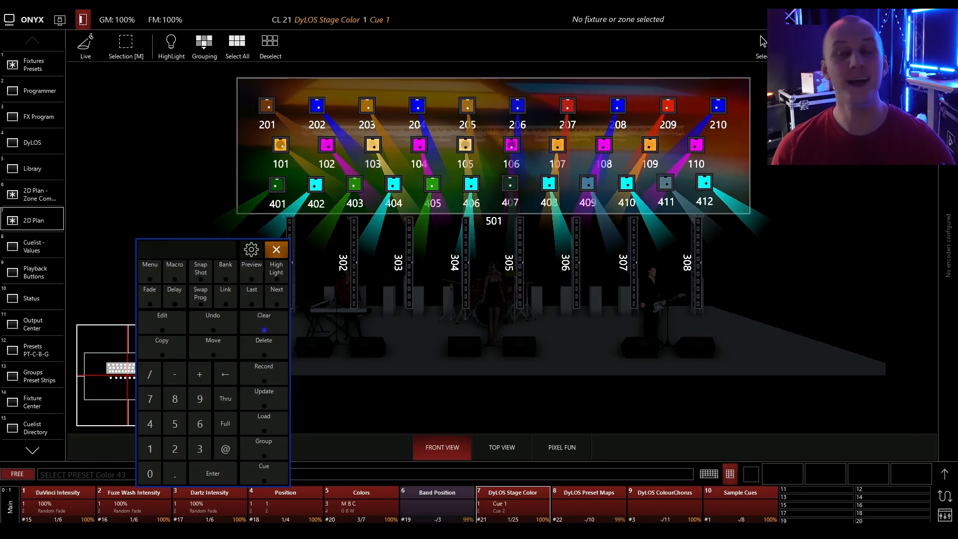
left_click(268, 325)
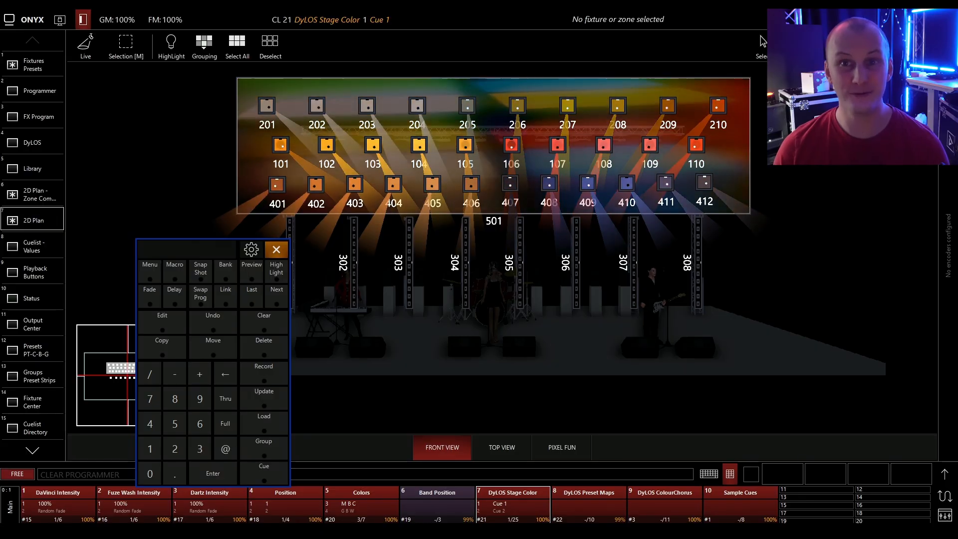
Step: Select pixel strip 305 in the 2D Plan, close the command keypad and examine the strips' individual cells
left_click(518, 267)
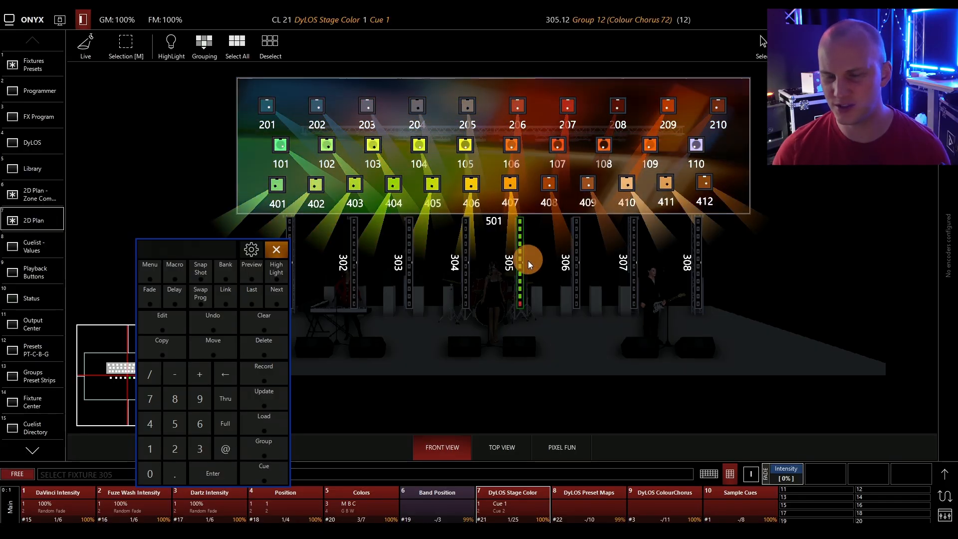
scroll(531, 265, "up", 6)
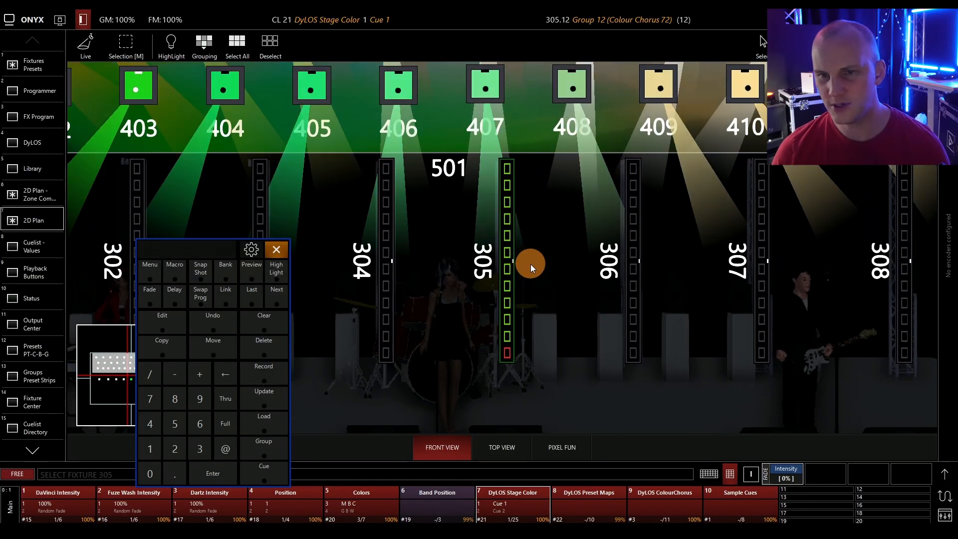
scroll(531, 264, "up", 2)
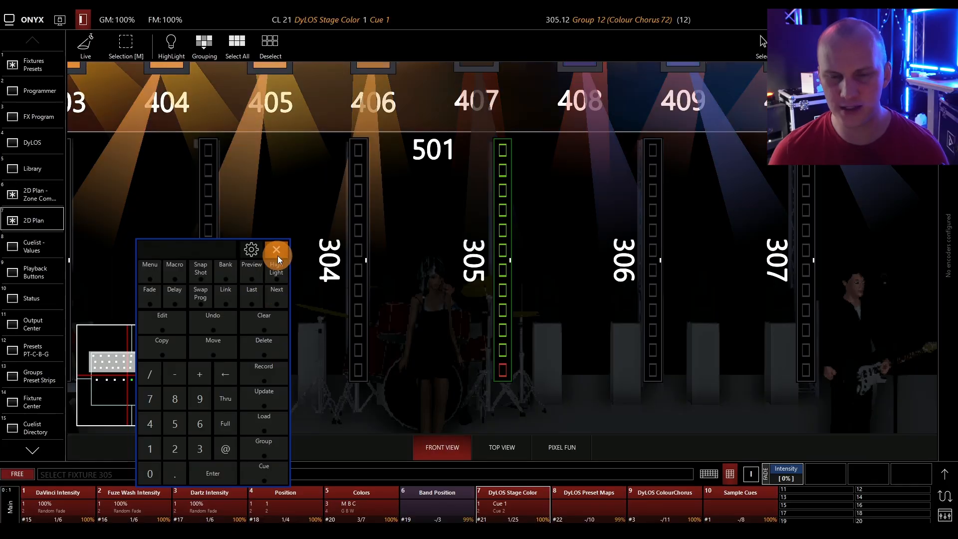
left_click(277, 255)
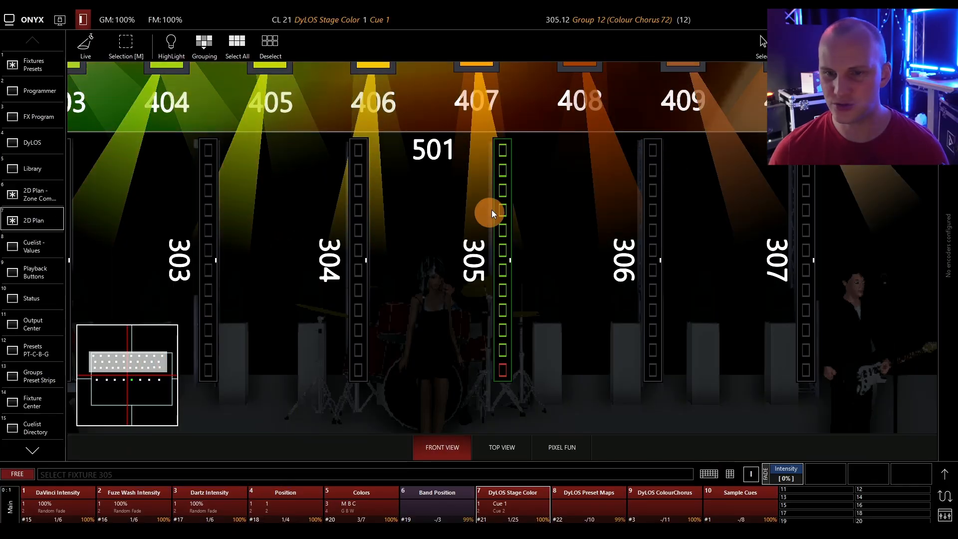
scroll(437, 223, "down", 1)
scroll(436, 220, "down", 5)
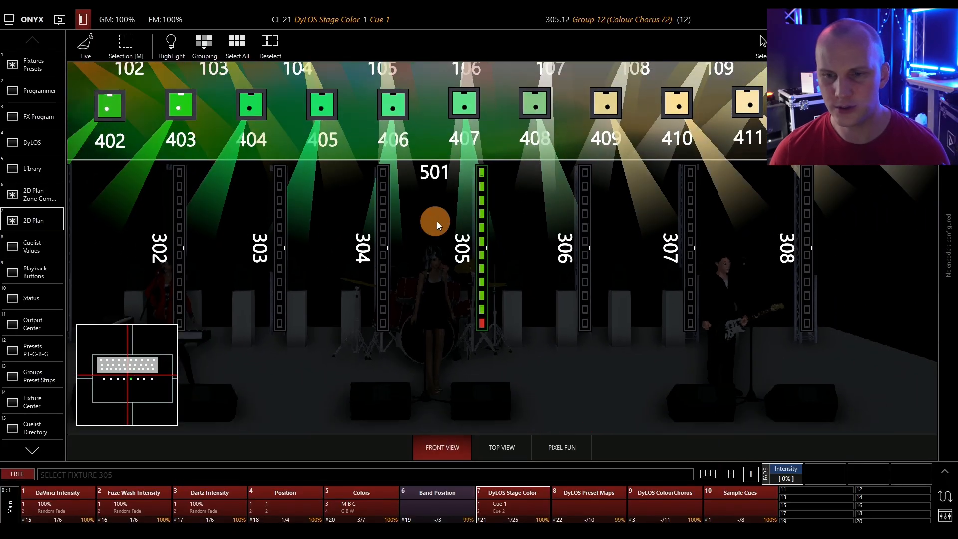
scroll(579, 284, "up", 6)
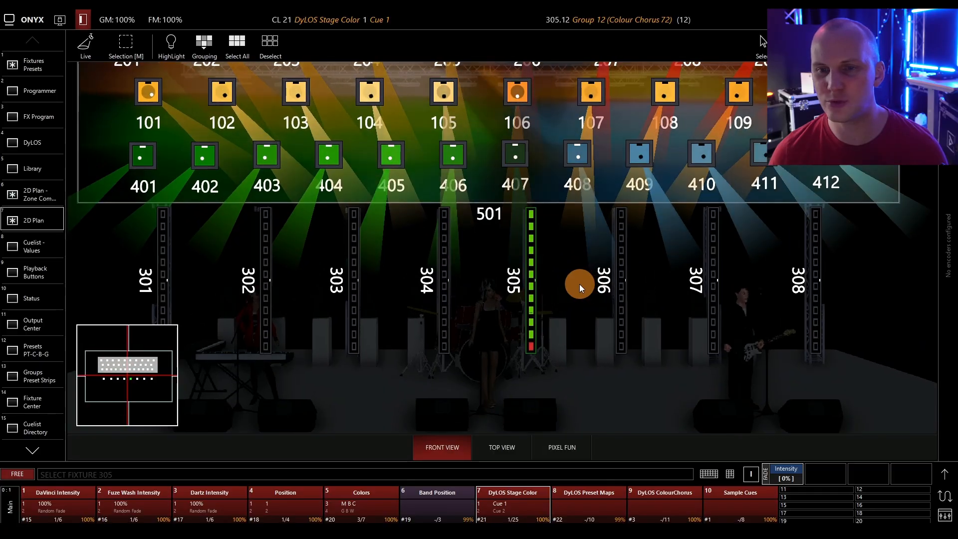
scroll(580, 283, "up", 1)
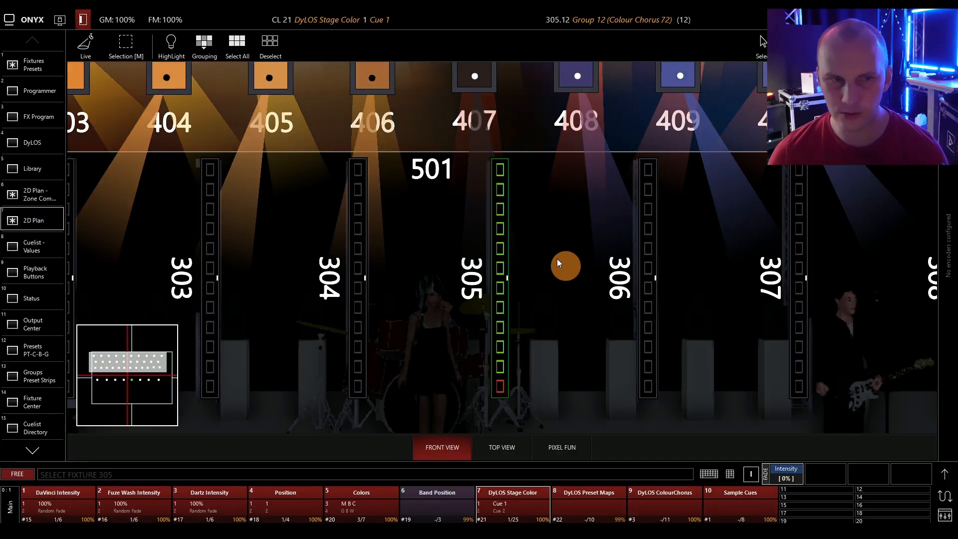
Step: Open the combined 2D Plan and zone view and fade the 501 Stage zone's intensity to 0%
left_click(43, 199)
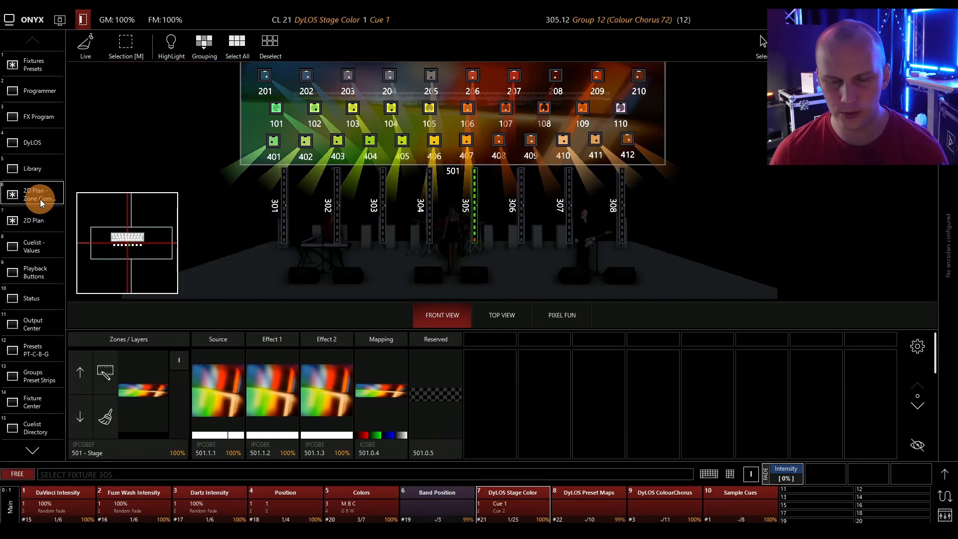
left_click_drag(171, 368, 173, 459)
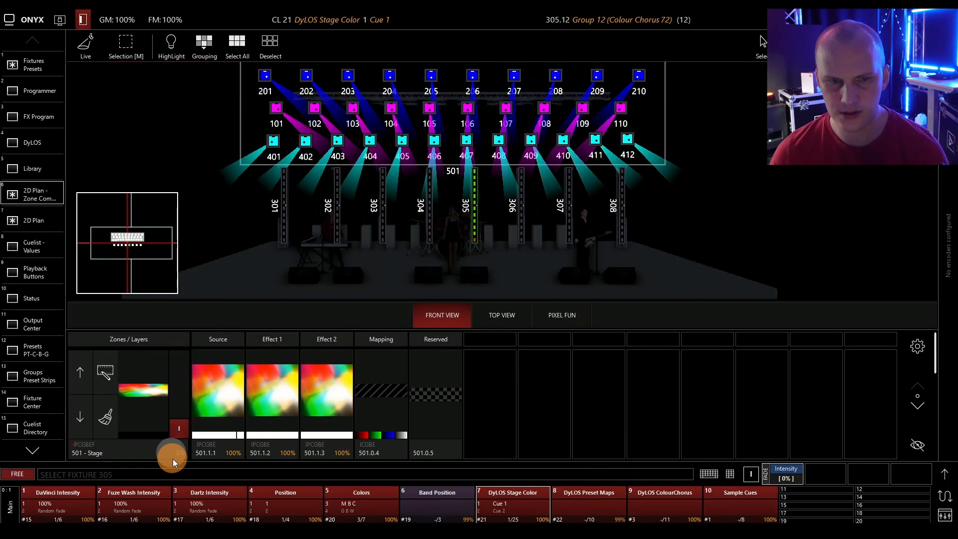
Step: Start Cue 1 of the DyLOS ColourChorus cuelist and bring zone 502 Pixelstrips into the zone list
left_click(604, 515)
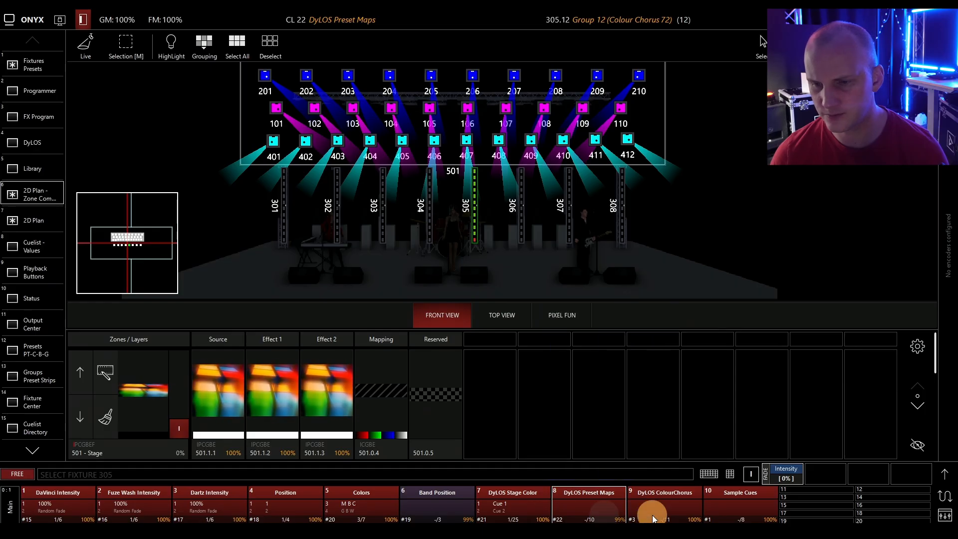
left_click(651, 492)
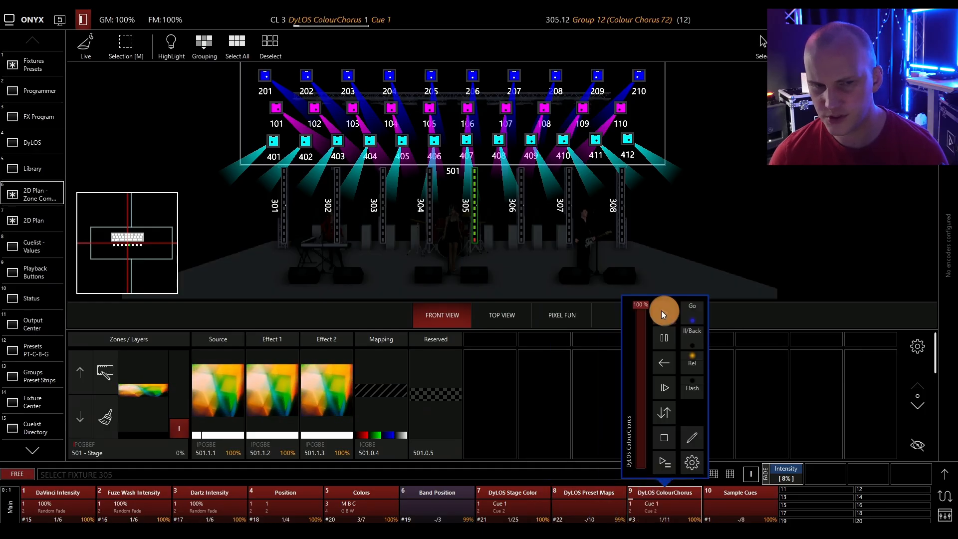
left_click(88, 372)
scroll(511, 241, "up", 3)
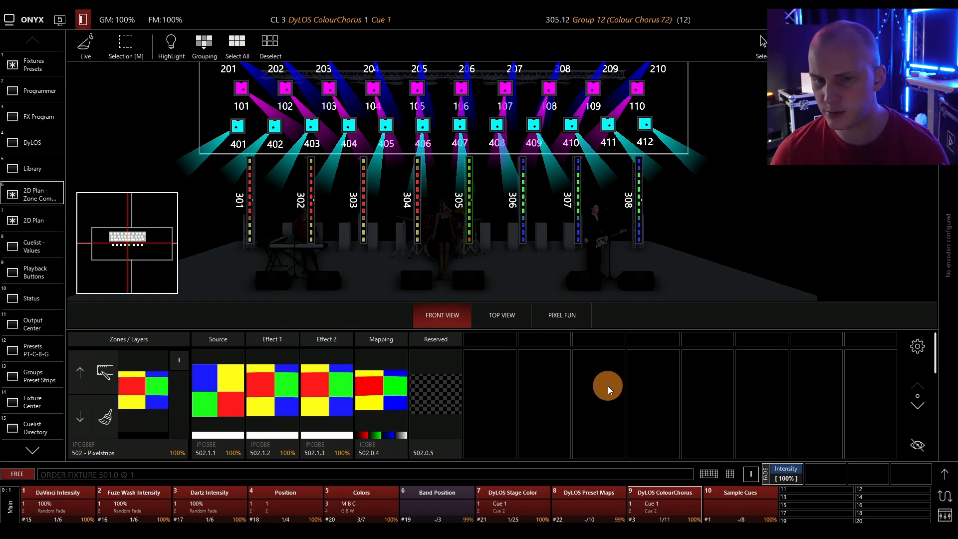
Step: Set the Virtual Gobo mode in the 502 Pixelstrips zone's mapping options to Fixture with Fixture Base
left_click(142, 452)
left_click(108, 365)
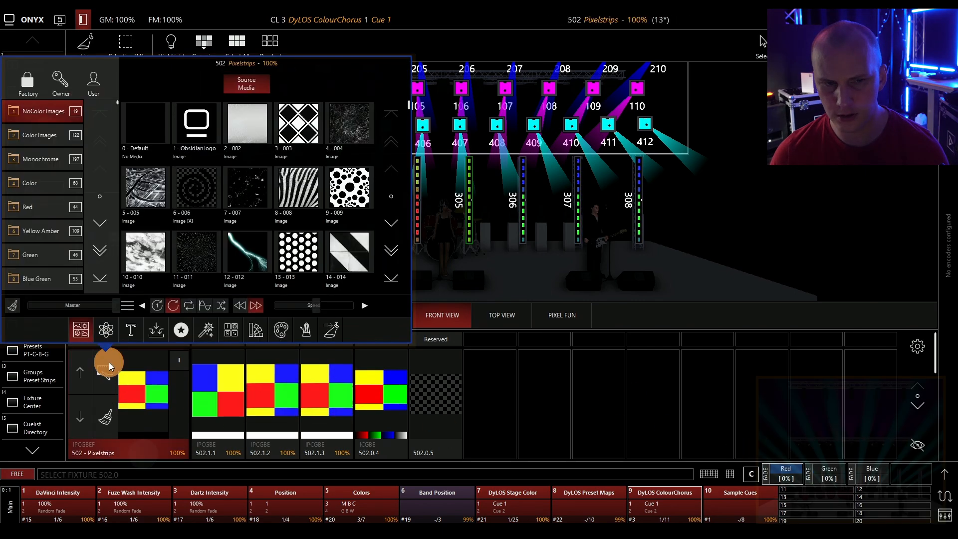
left_click(337, 324)
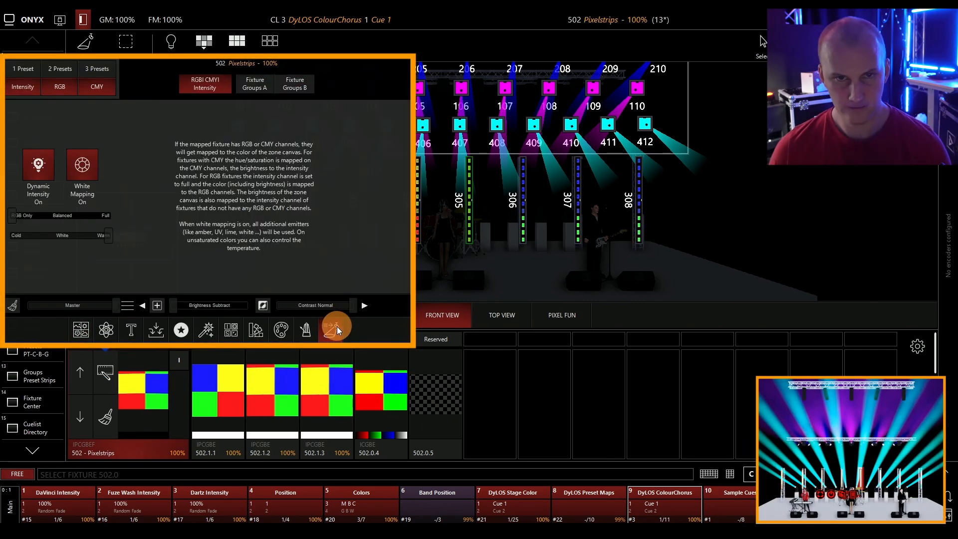
left_click(127, 308)
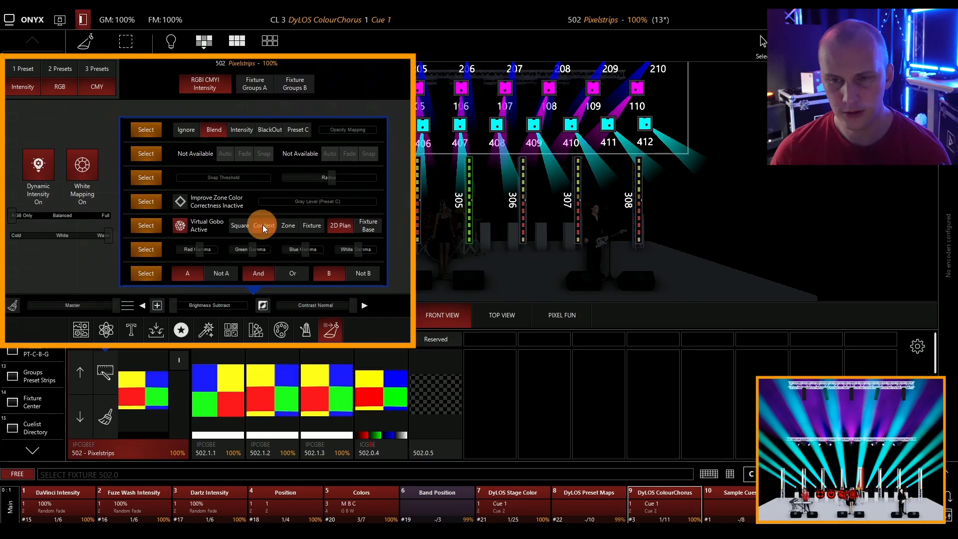
left_click(316, 225)
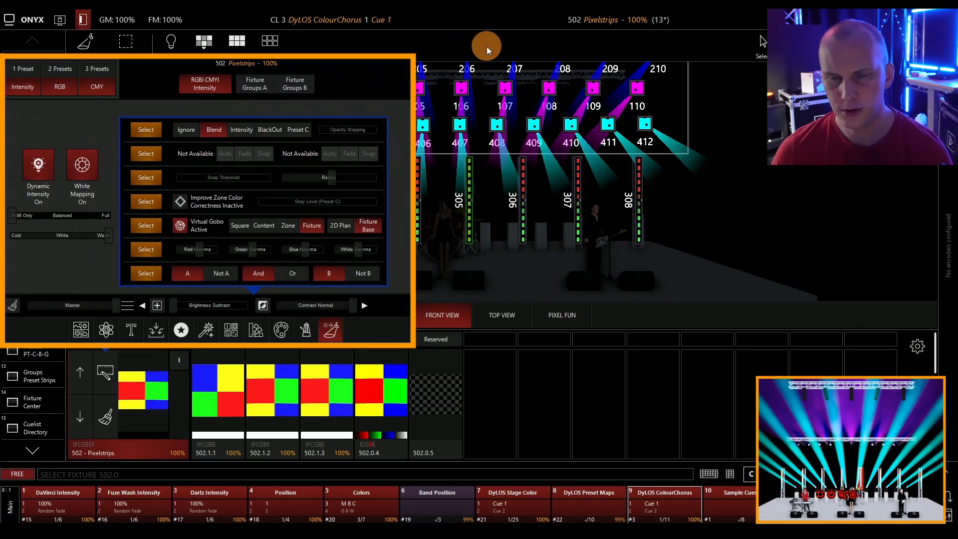
Step: Close the mapping options, deselect the strip fixtures and show the Pixel Fun plan to inspect the mapping
scroll(454, 224, "up", 1)
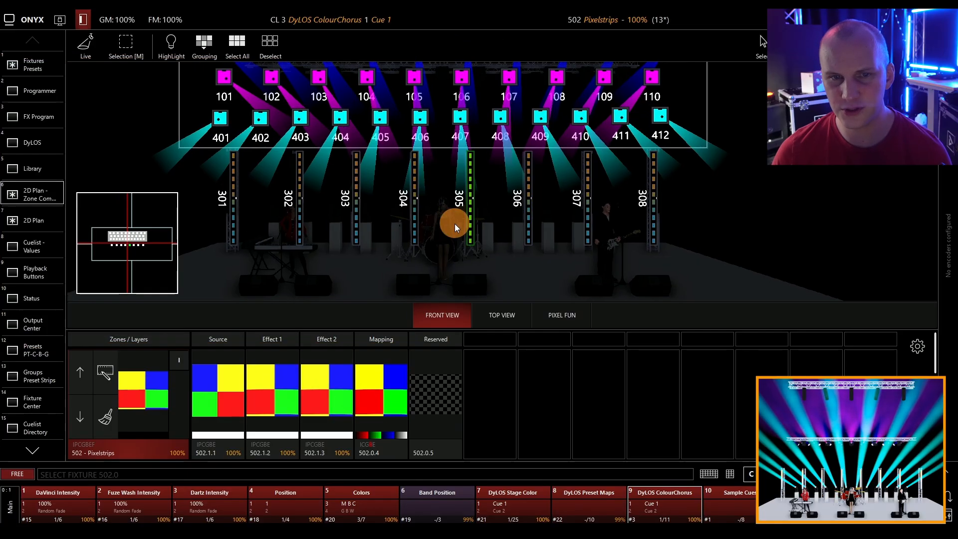
scroll(454, 224, "up", 1)
left_click(499, 230)
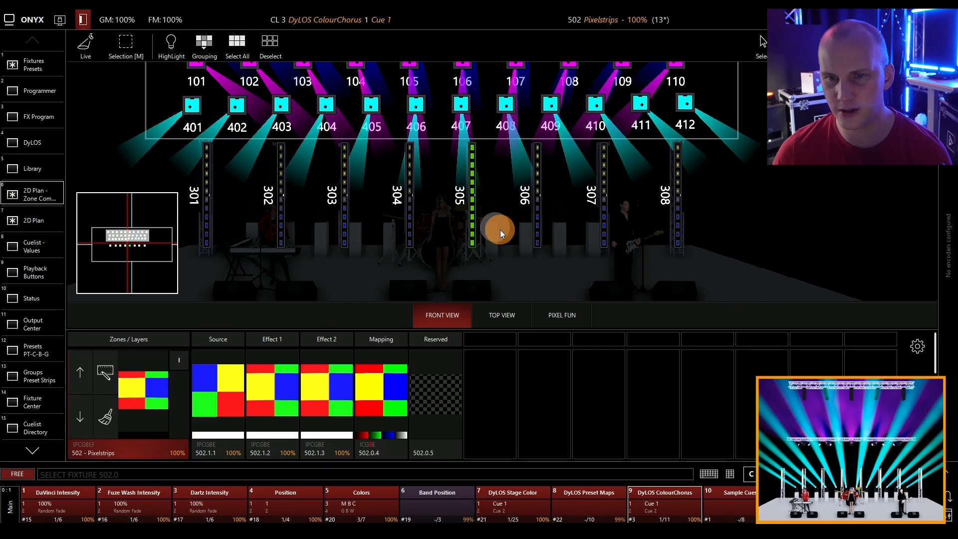
scroll(524, 245, "up", 1)
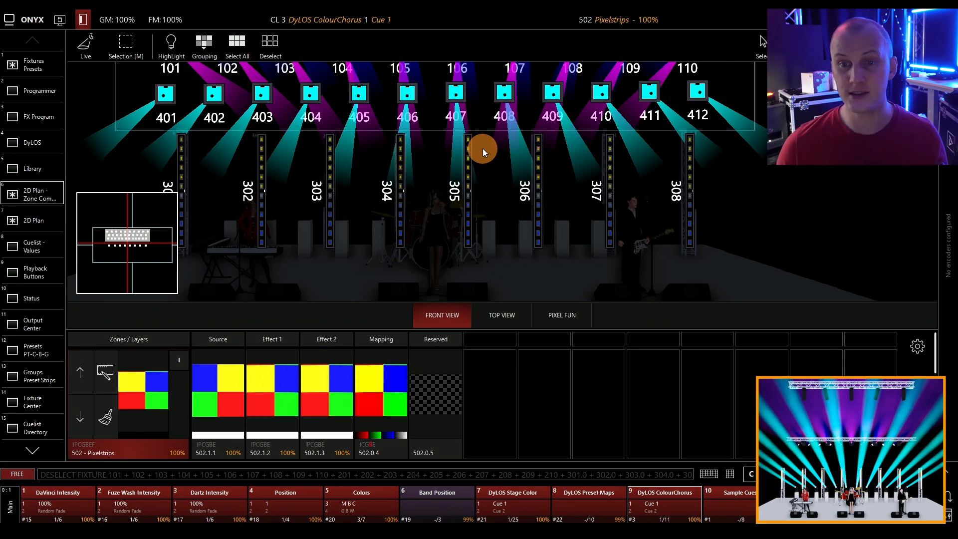
left_click(524, 315)
left_click(575, 320)
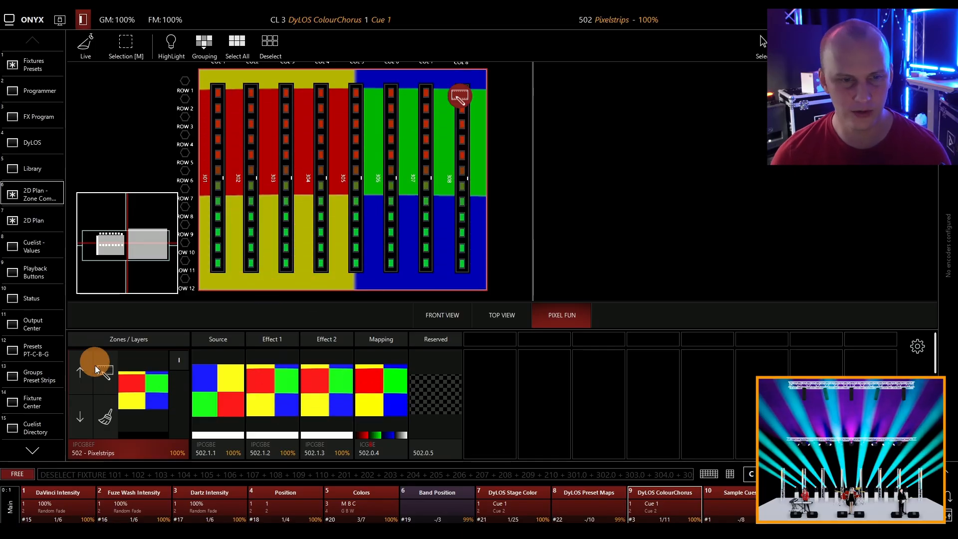
Step: Advance the DyLOS ColourChorus cuelist one cue at a time from Cue 1 to Cue 7
left_click(687, 500)
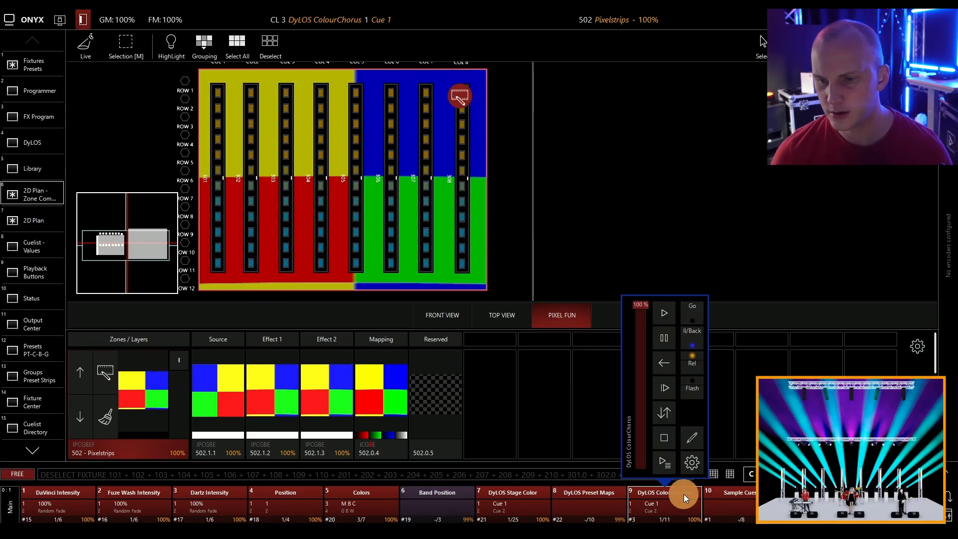
left_click(657, 311)
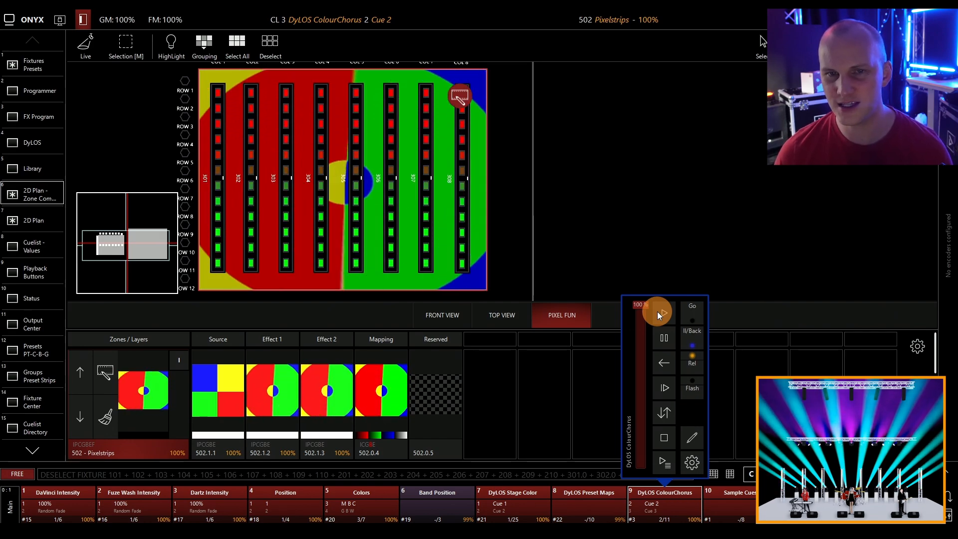
left_click(657, 312)
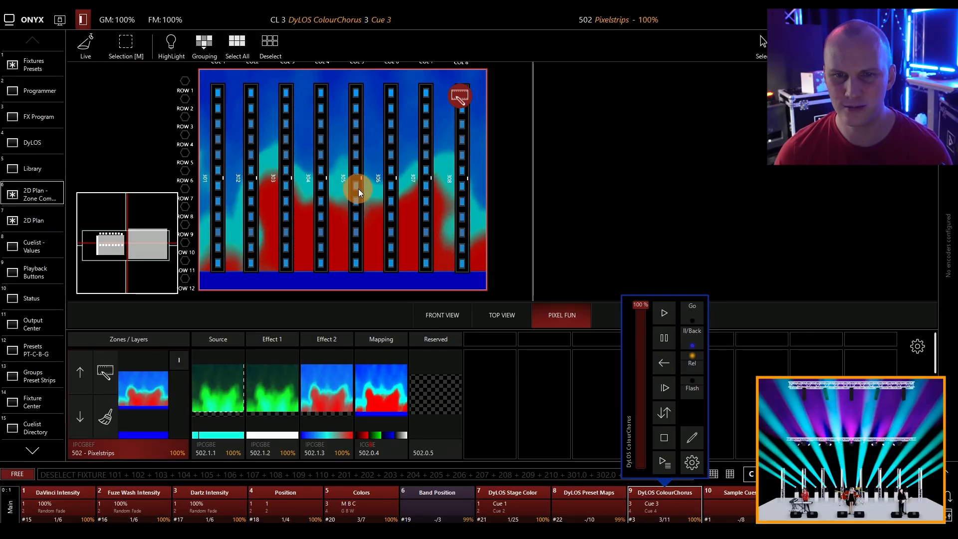
left_click(663, 313)
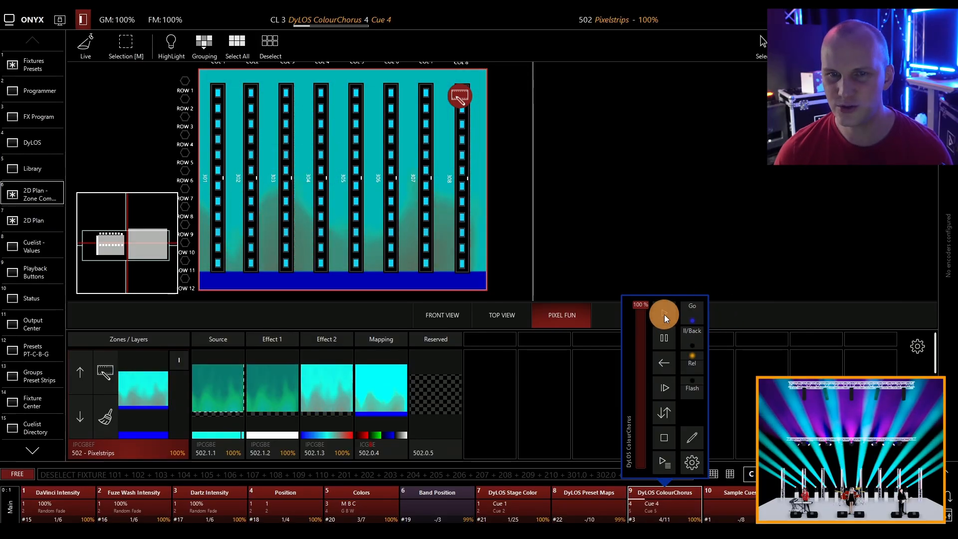
left_click(663, 314)
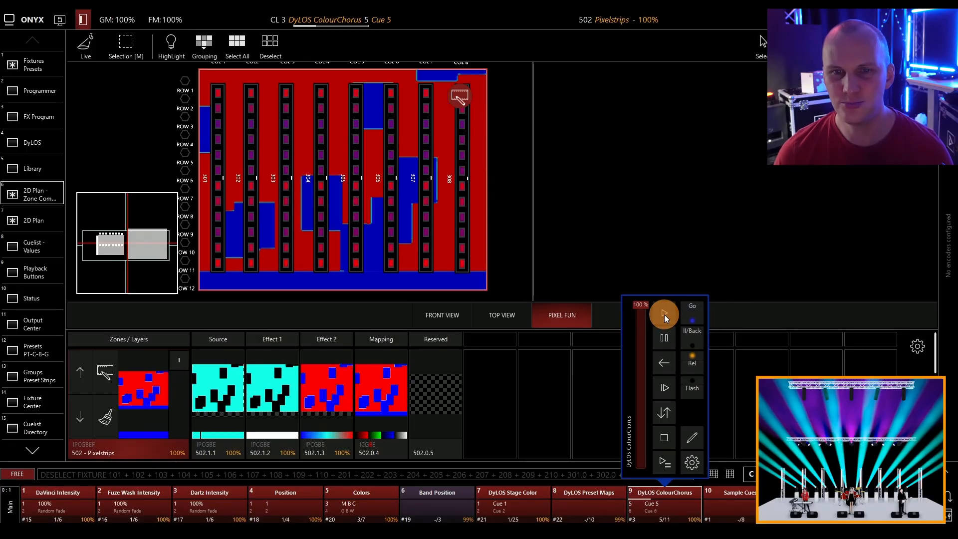
left_click(664, 313)
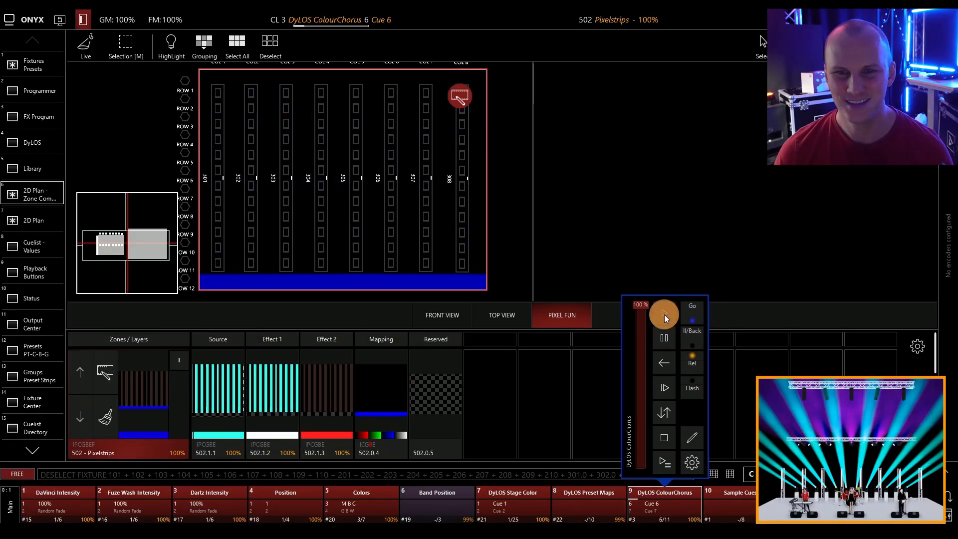
left_click(664, 315)
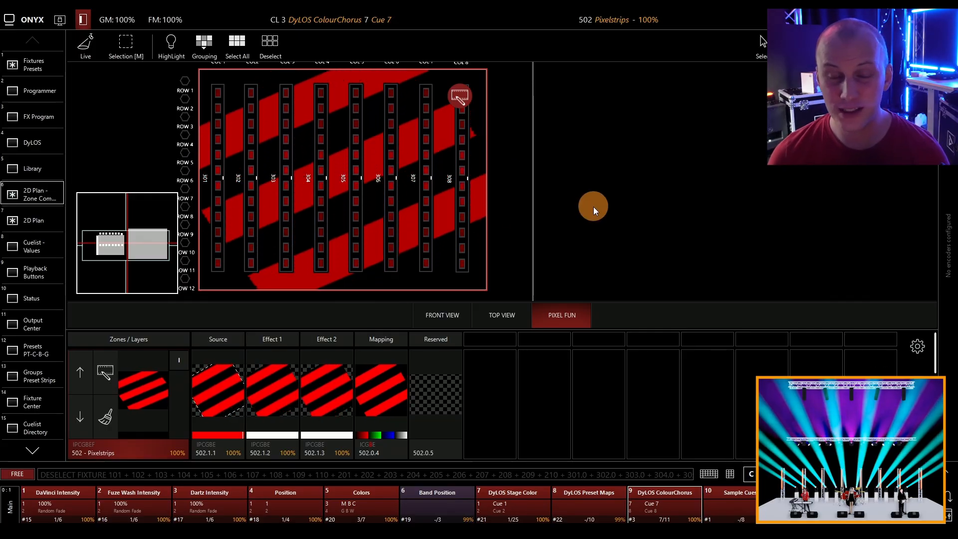
Step: Inspect the pixel strips' mapped colors in Pixel Fun, then compare them in Front View
scroll(349, 209, "down", 2)
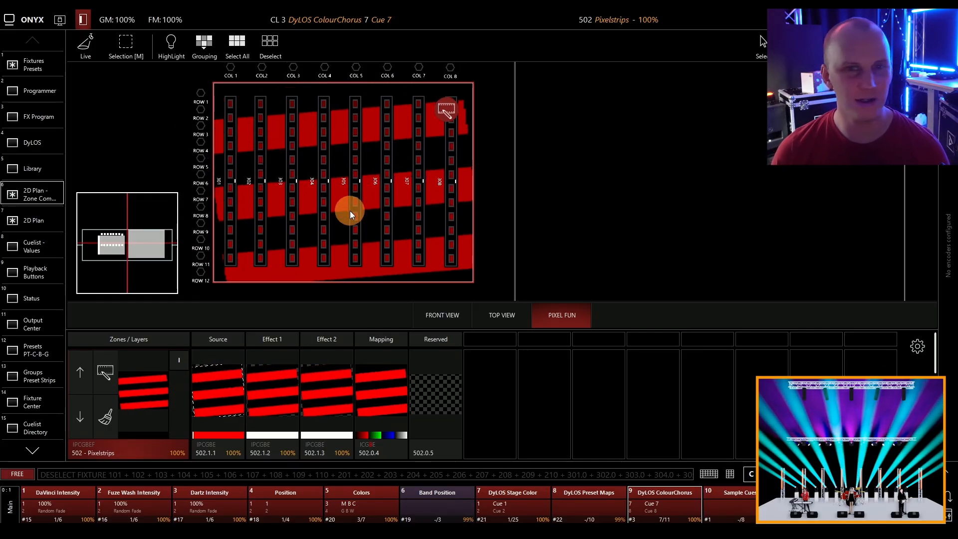
scroll(350, 210, "down", 1)
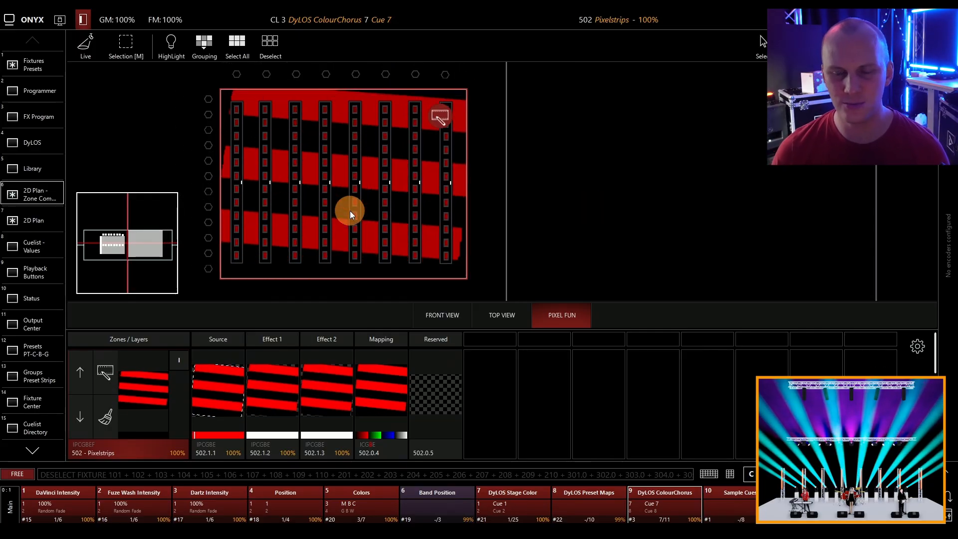
left_click(451, 319)
scroll(439, 235, "down", 2)
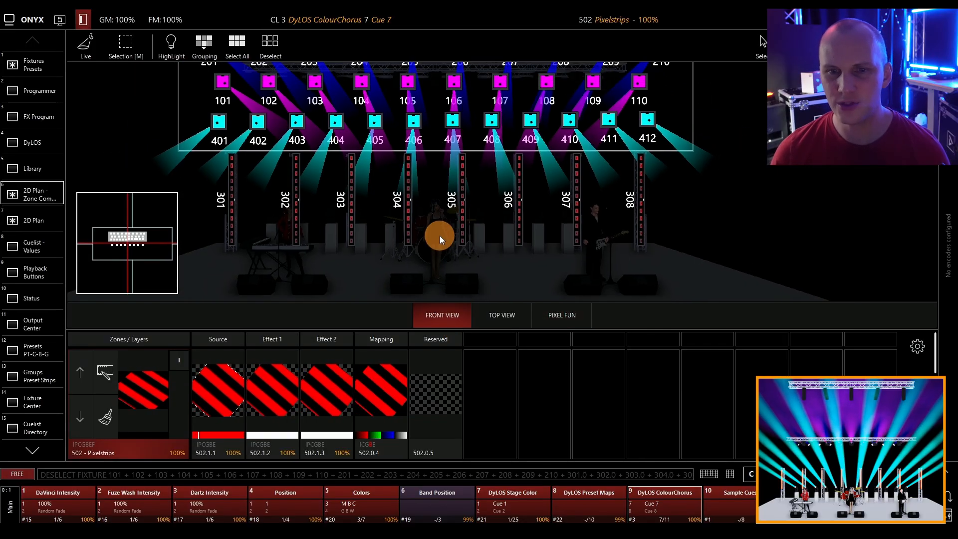
scroll(440, 236, "down", 1)
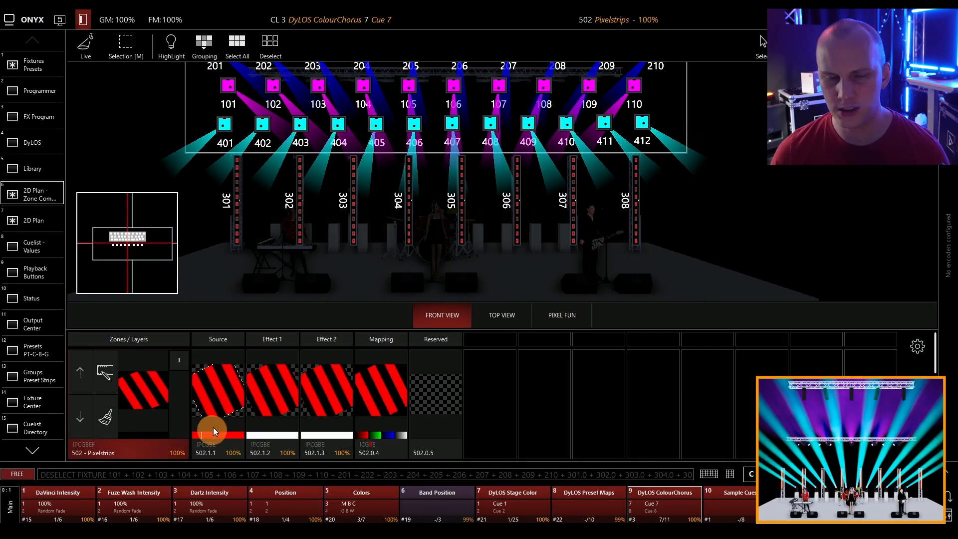
Step: Reopen the 502 Pixelstrips zone's editor and expand its full list of mapping options
left_click(105, 370)
left_click(106, 371)
scroll(543, 234, "down", 2)
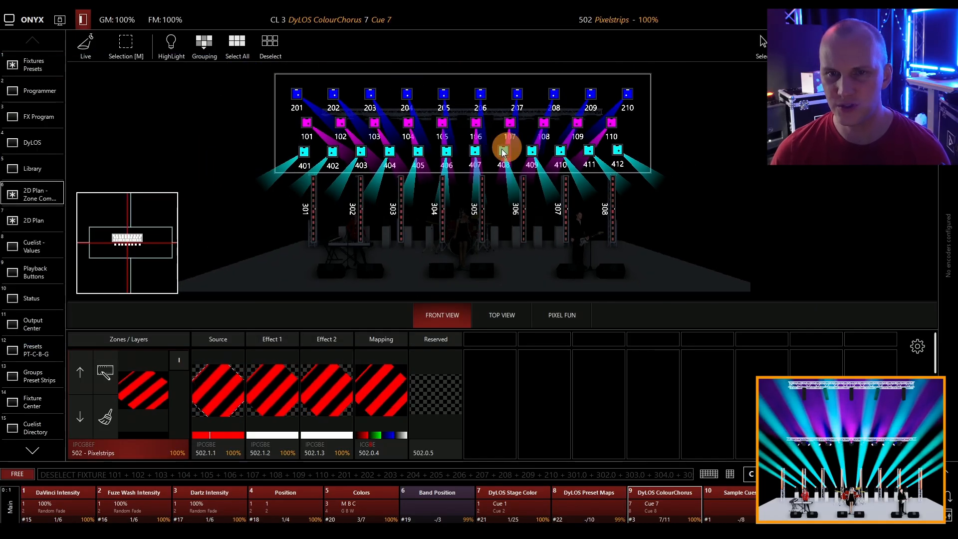
left_click(104, 372)
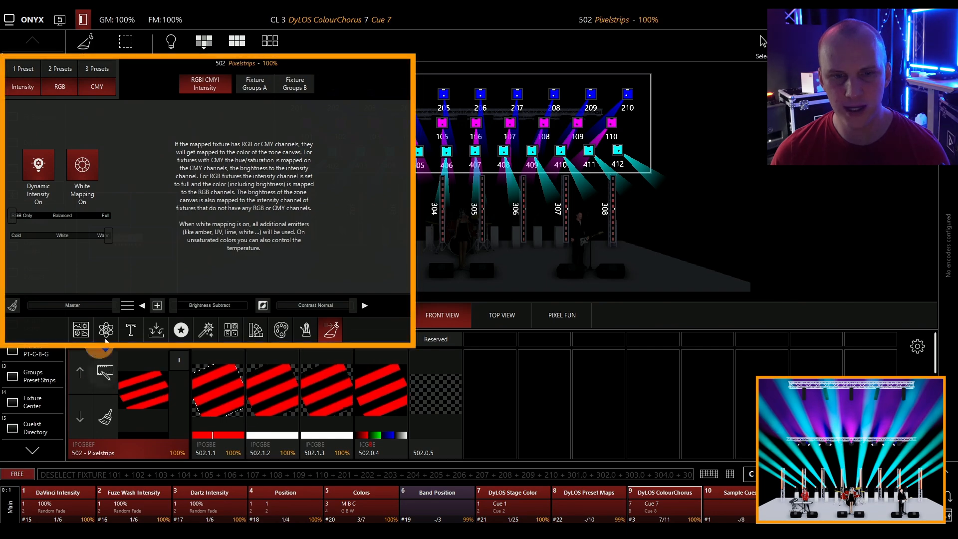
left_click(129, 306)
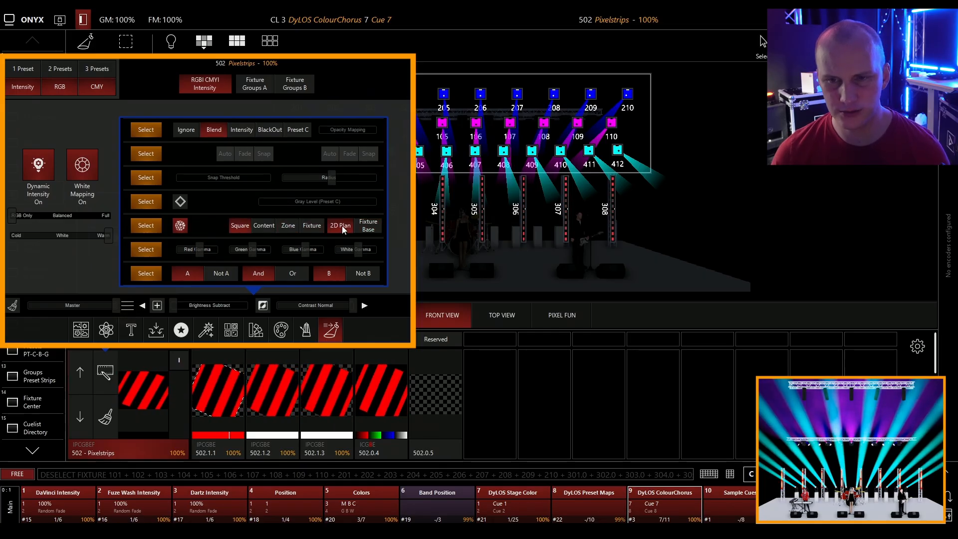
Step: Try the group mask operators, set the zone to A And Not B, and assign that option row to the quick controls
left_click(220, 273)
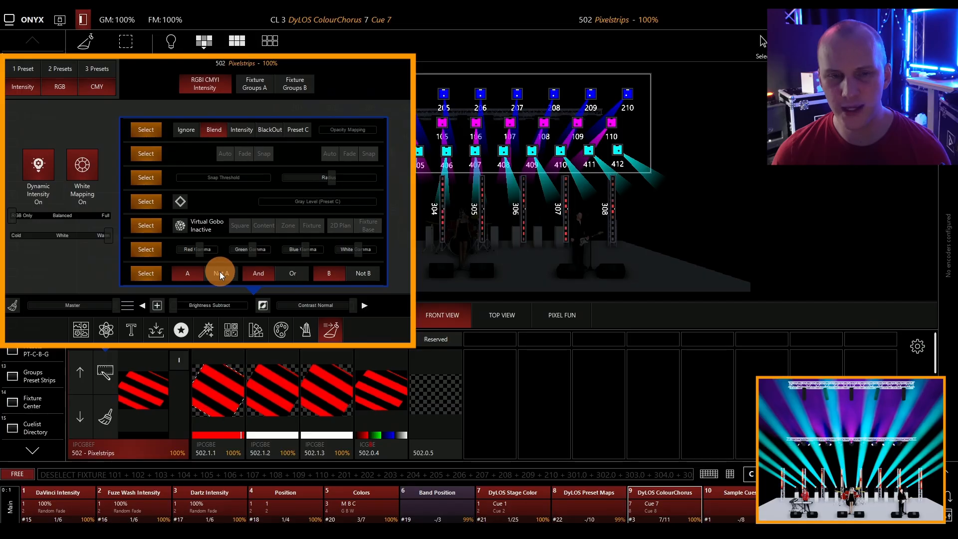
left_click(355, 273)
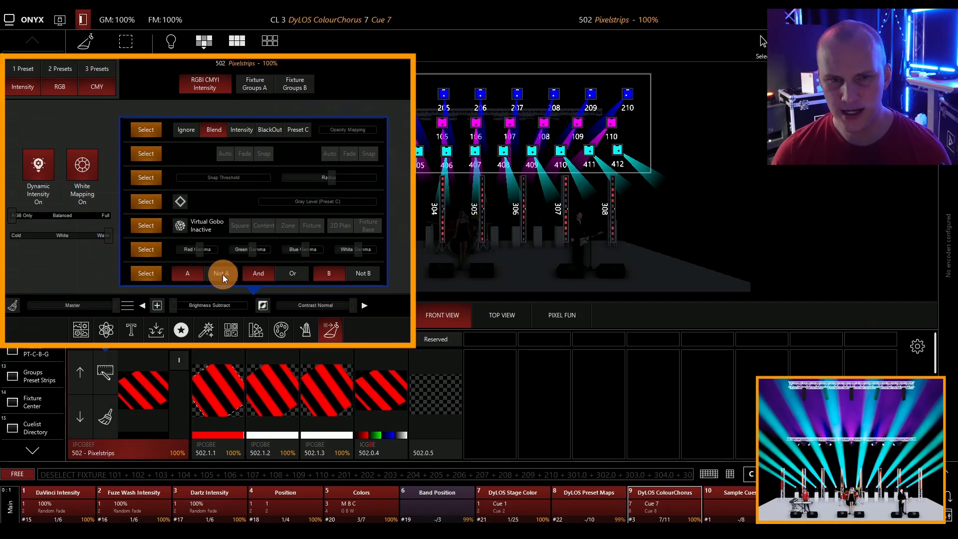
left_click(299, 274)
left_click(371, 274)
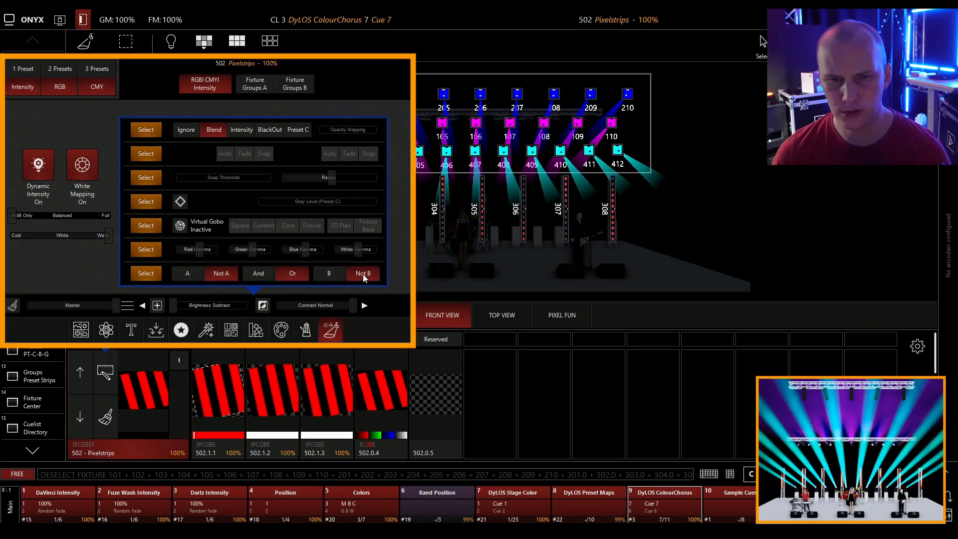
left_click(341, 274)
left_click(195, 273)
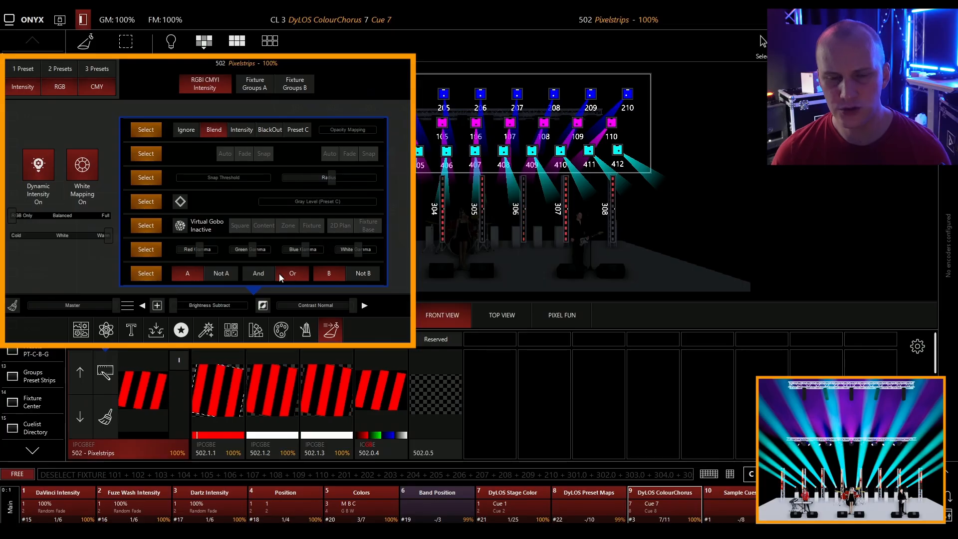
left_click(262, 274)
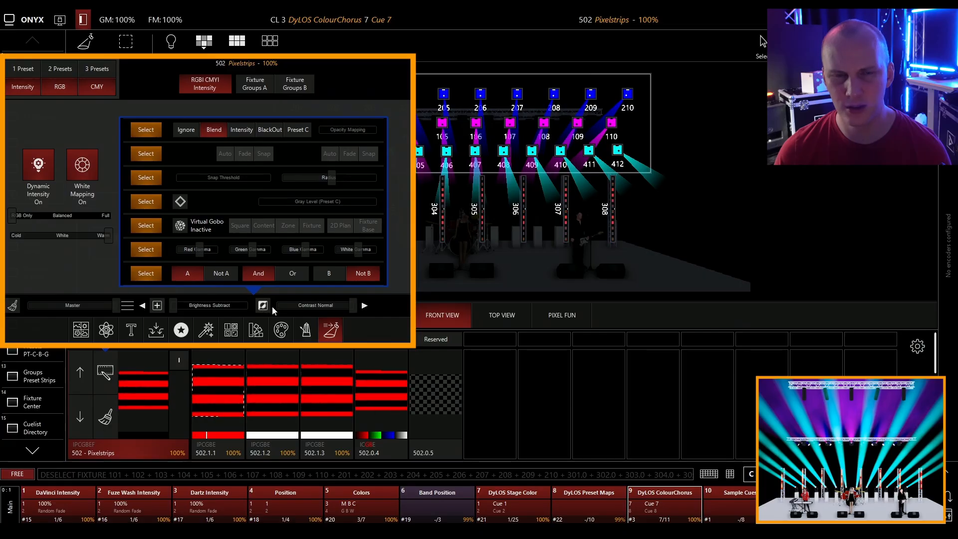
left_click(146, 274)
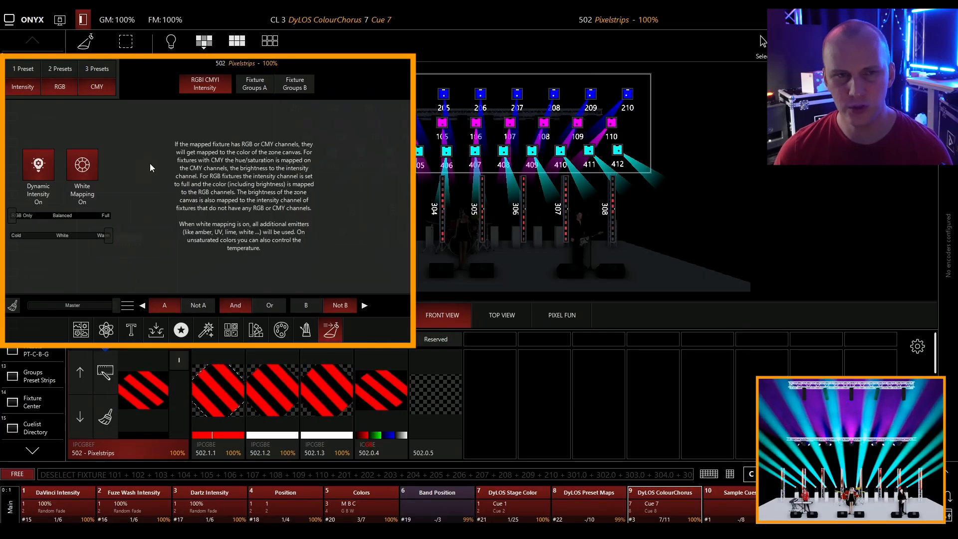
Step: Try masking the 502 Pixelstrips mapping with Ariste Davinci in Fixture Groups A and Colour Chorus in Fixture Groups B
left_click(255, 84)
left_click(149, 114)
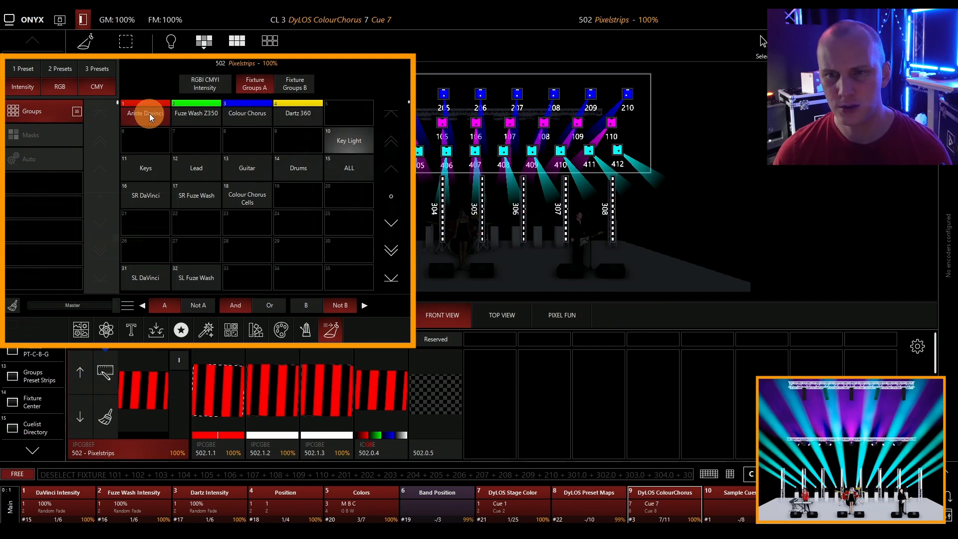
left_click(293, 82)
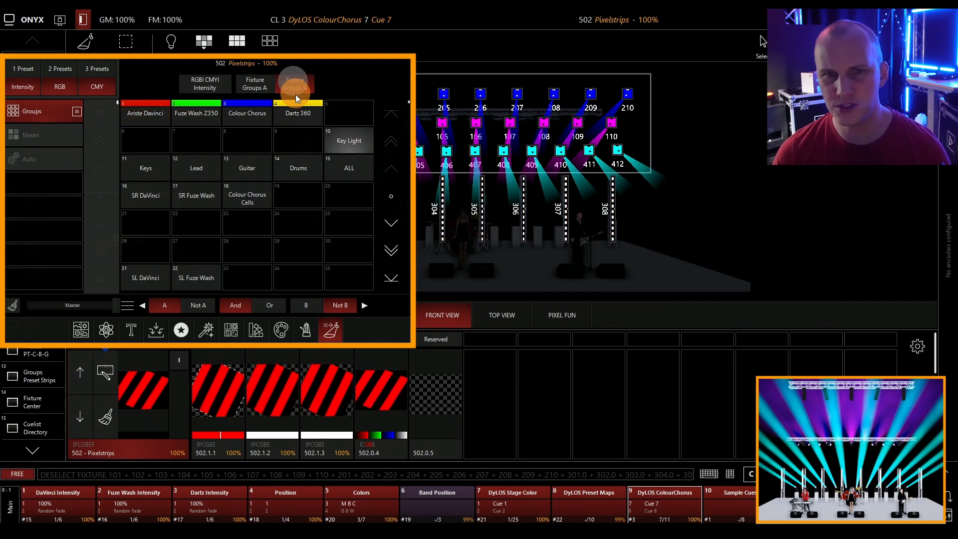
left_click(237, 118)
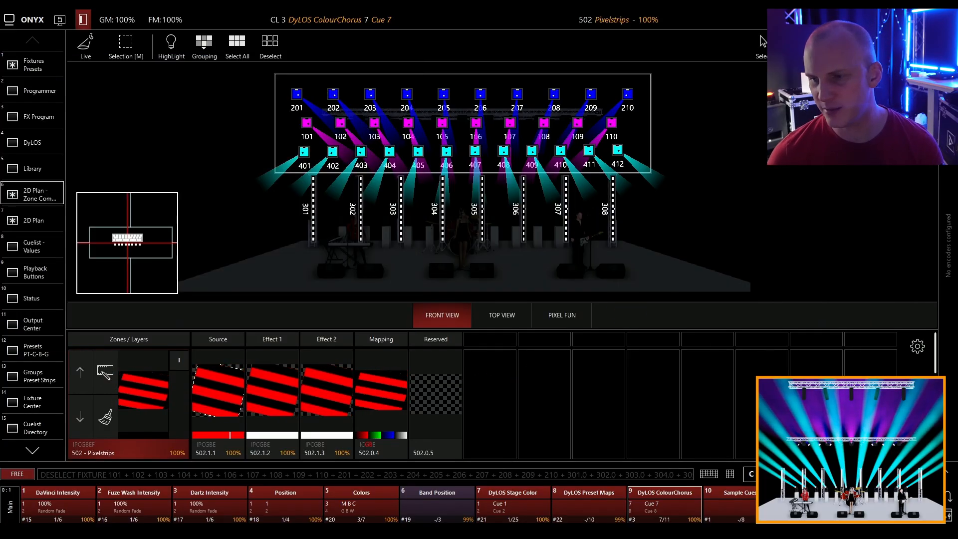
Step: Clear the programmer using the on-screen command keypad, and close the keypad
left_click(730, 473)
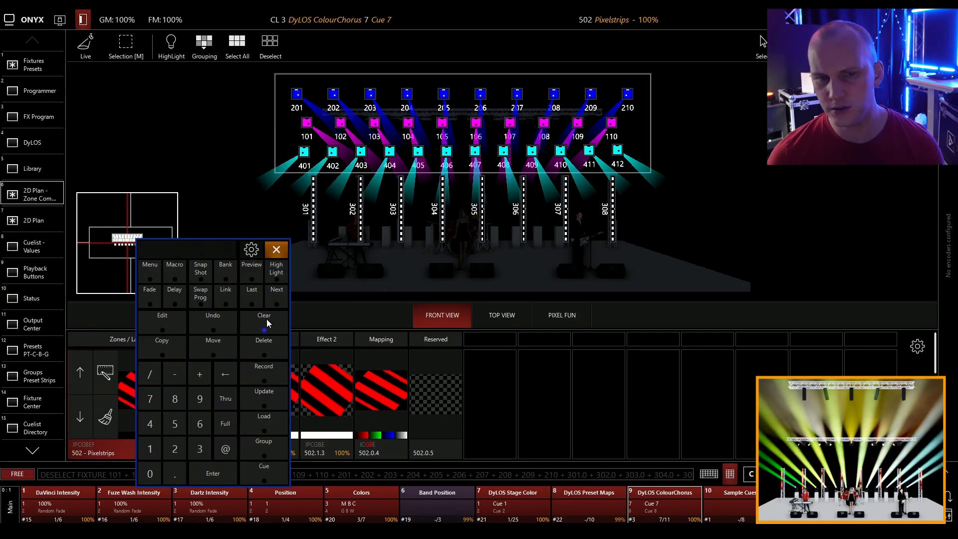
left_click(266, 319)
left_click(277, 249)
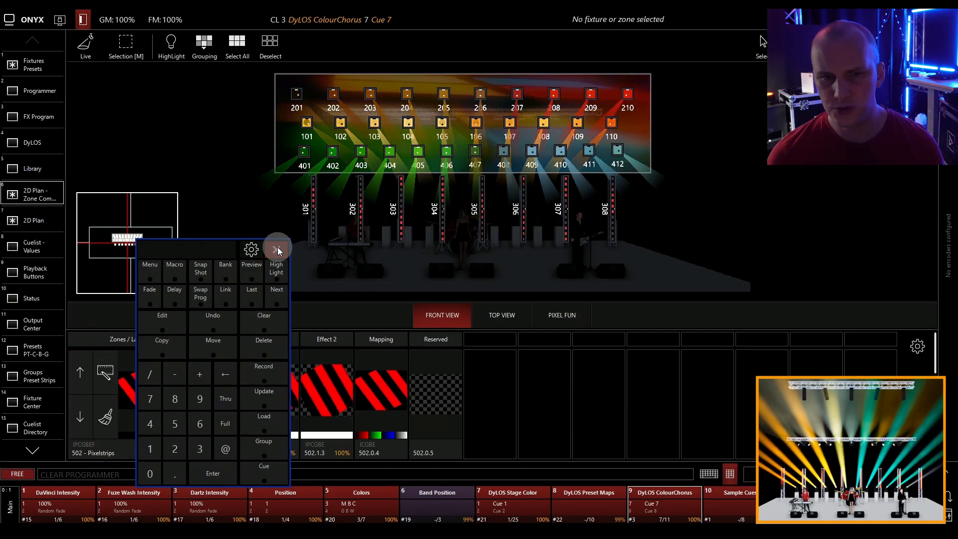
Step: Select the 501 Stage zone and open its mapping options in the zone editor
left_click(76, 416)
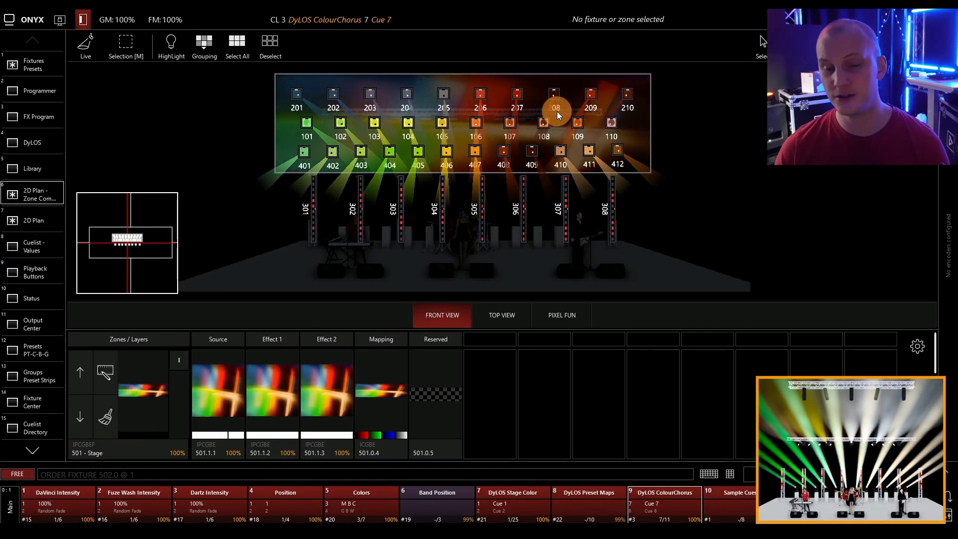
left_click(552, 172)
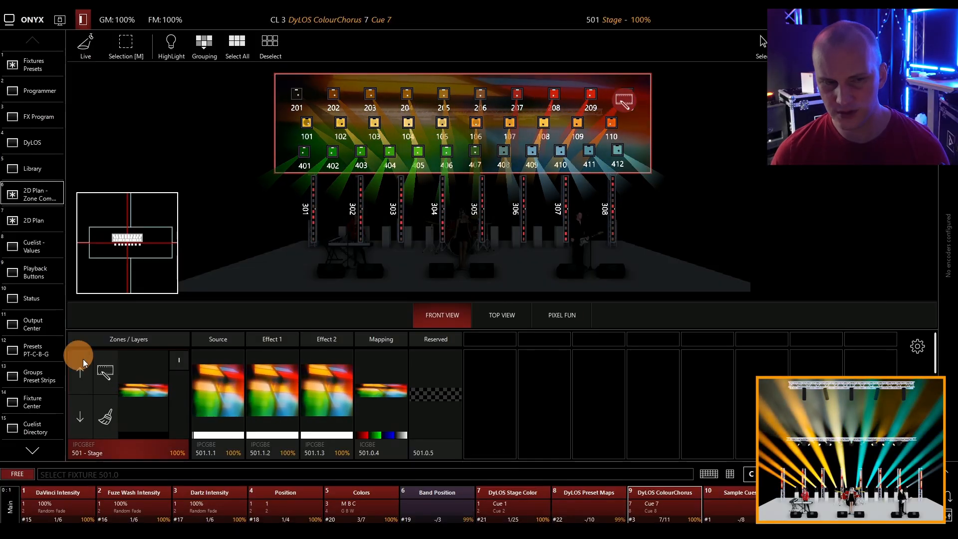
left_click(106, 383)
left_click(313, 331)
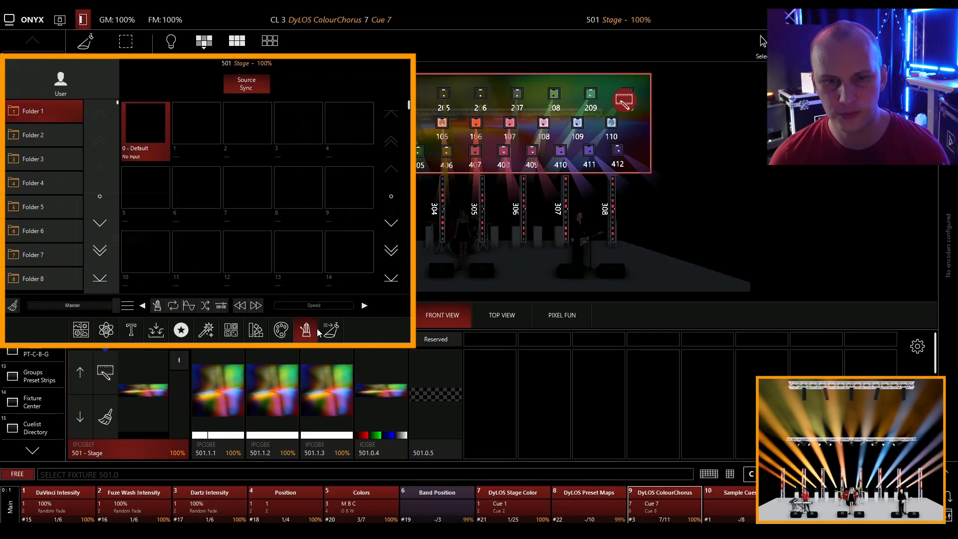
left_click(329, 331)
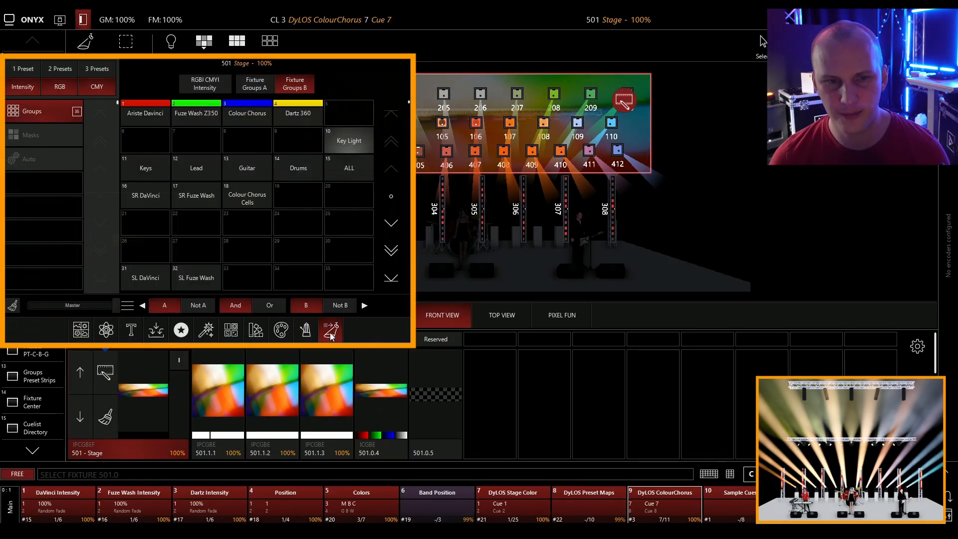
Step: Set the 501 Stage zone's group mask to A And Not B, with Dartz 360 as the excluded group in Fixture Groups B
left_click(169, 312)
left_click(190, 309)
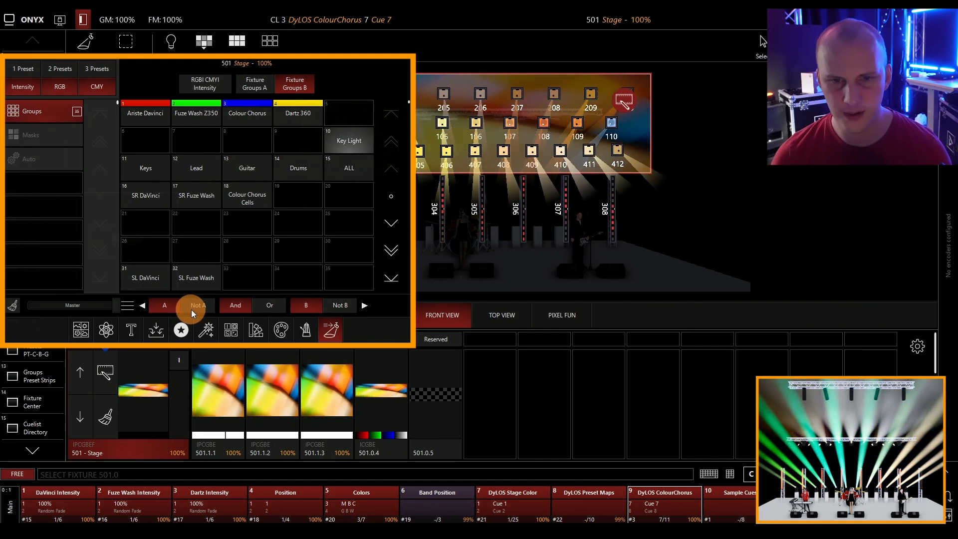
left_click(343, 307)
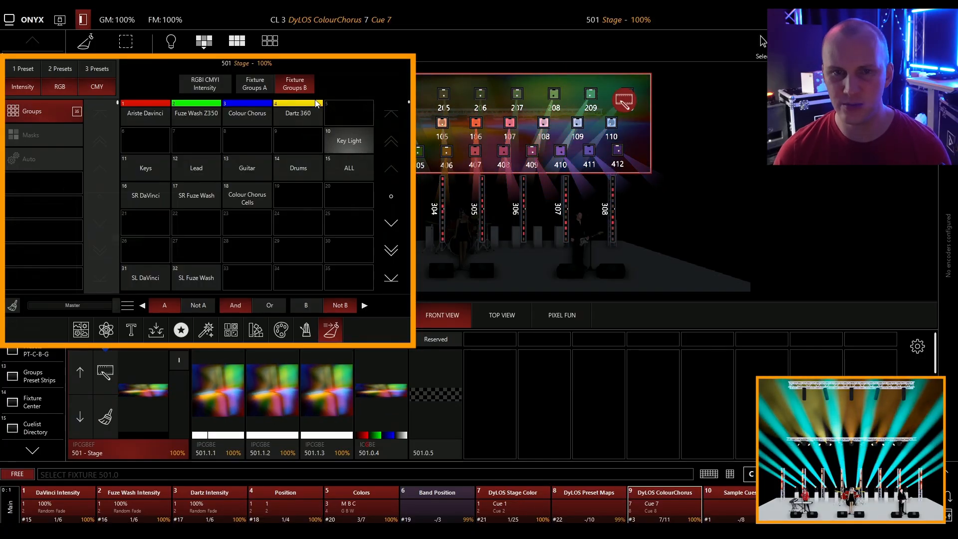
left_click(313, 125)
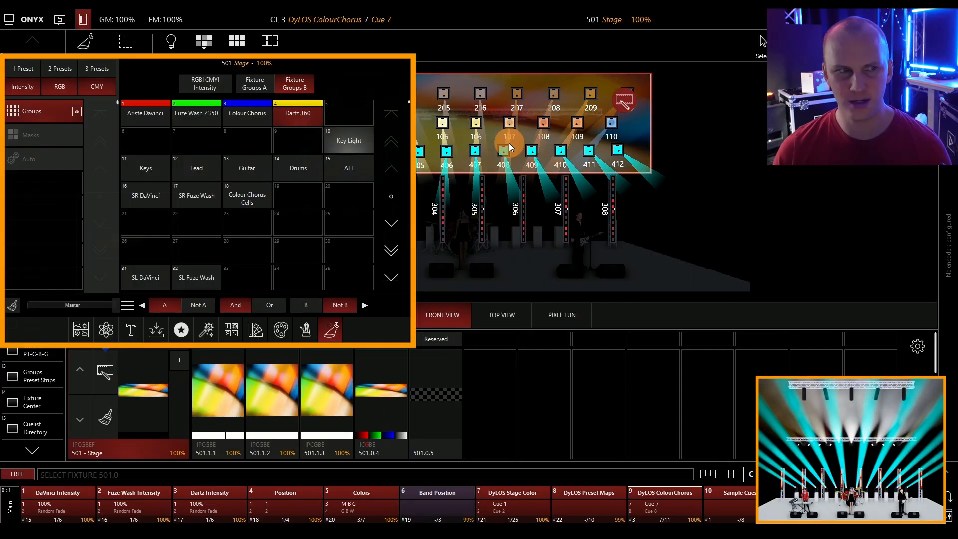
Step: Try Ariste Davinci in Fixture Groups A, and settle on Fuze Wash Z350 as the group mapped by the Stage zone
left_click(255, 90)
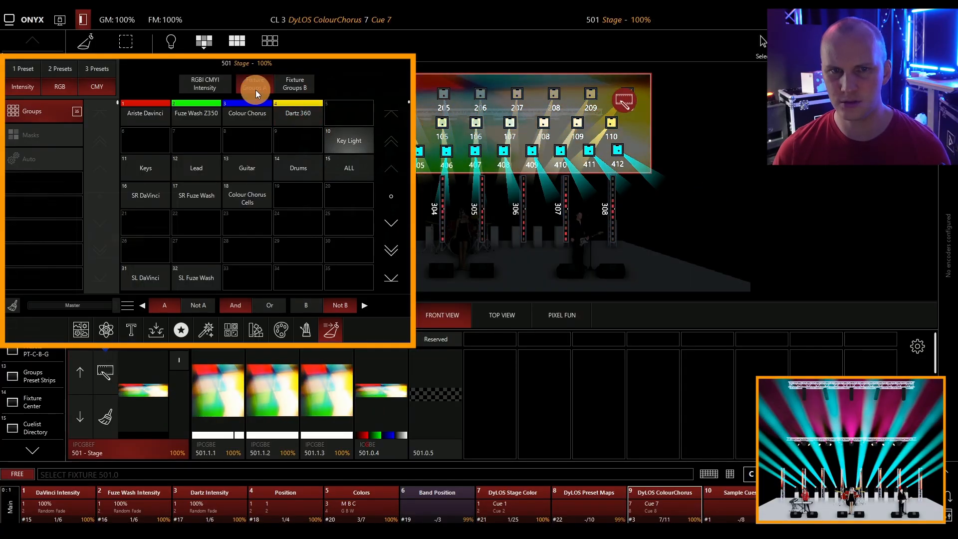
left_click(199, 114)
left_click(153, 111)
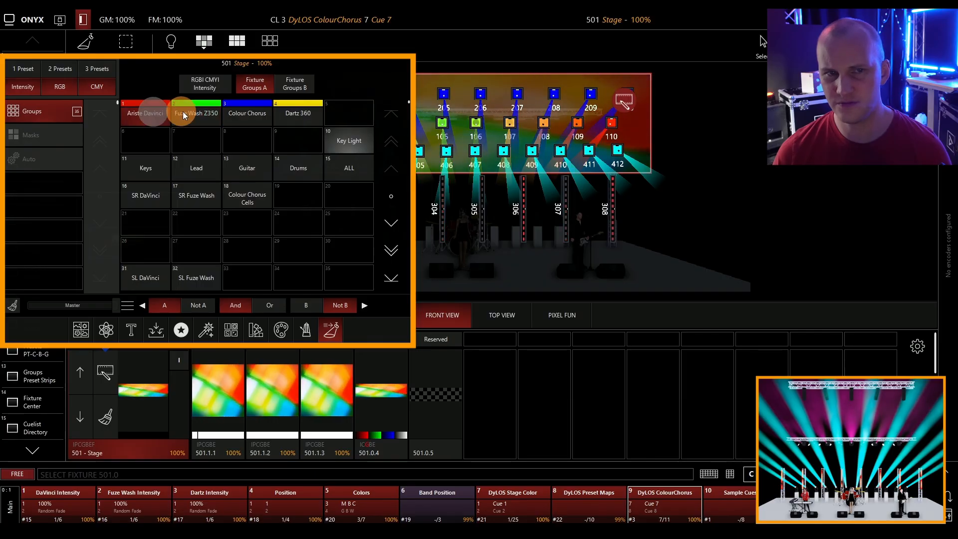
left_click(184, 114)
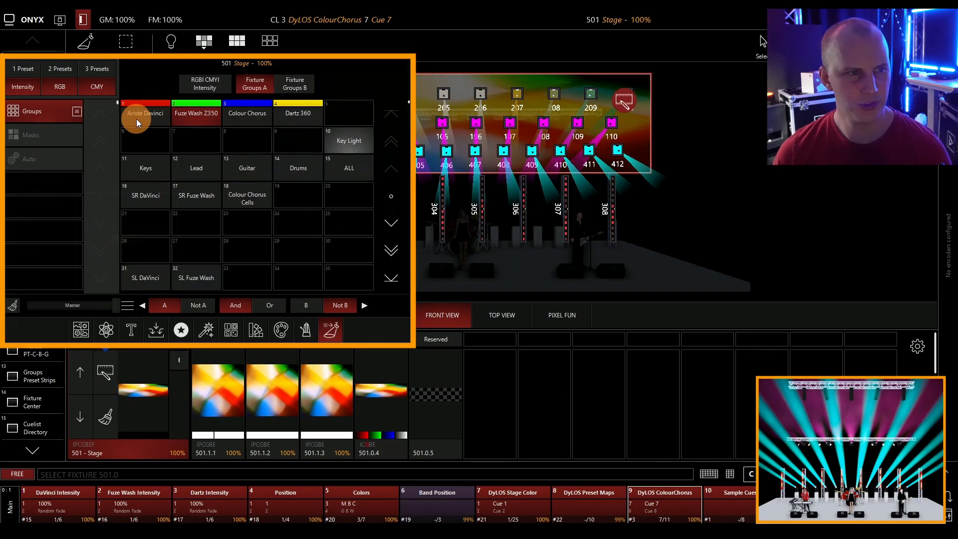
Step: Close the mapping options and select fixture 106 in the Front View plan
left_click(675, 318)
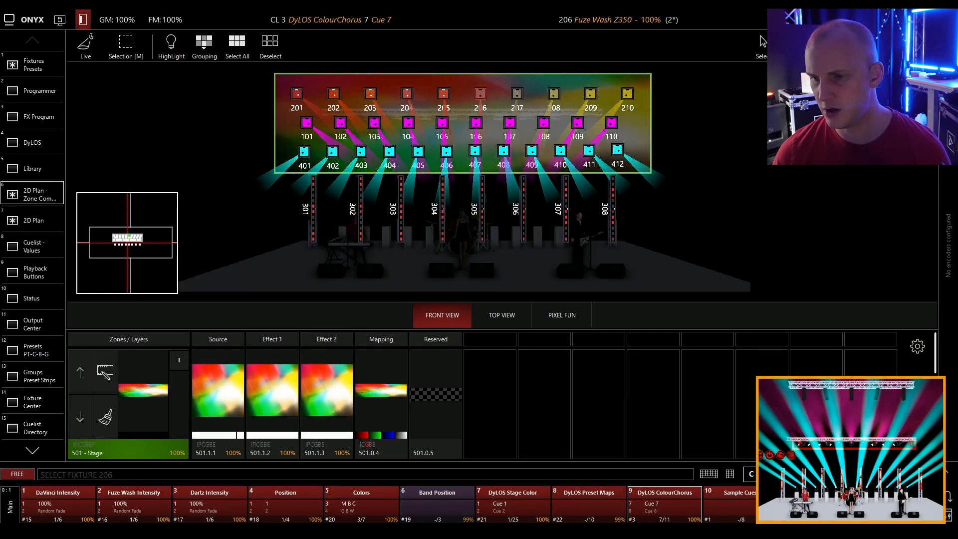
left_click(476, 124)
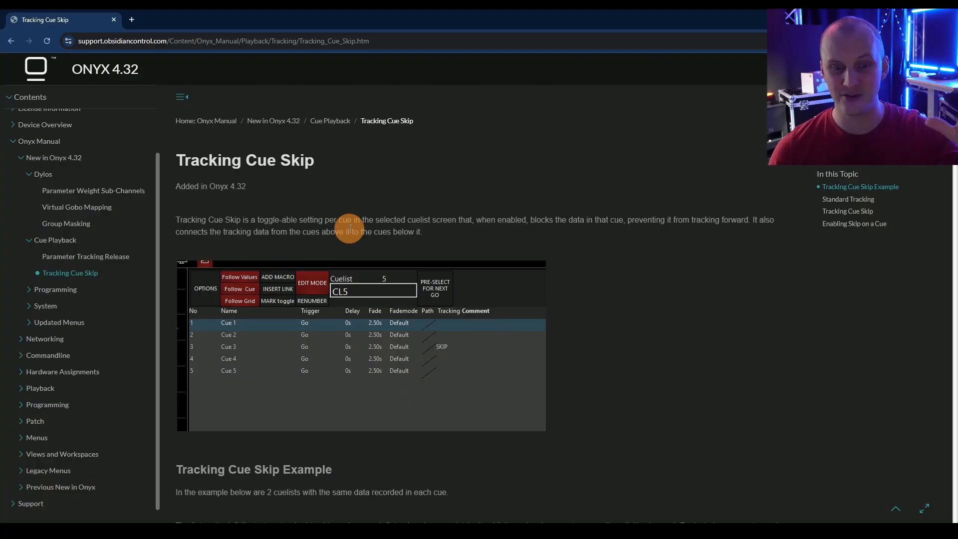
Step: Read the Tracking Cue Skip page of the ONYX 4.32 manual, and return to the ONYX console
scroll(350, 229, "down", 3)
scroll(350, 228, "up", 2)
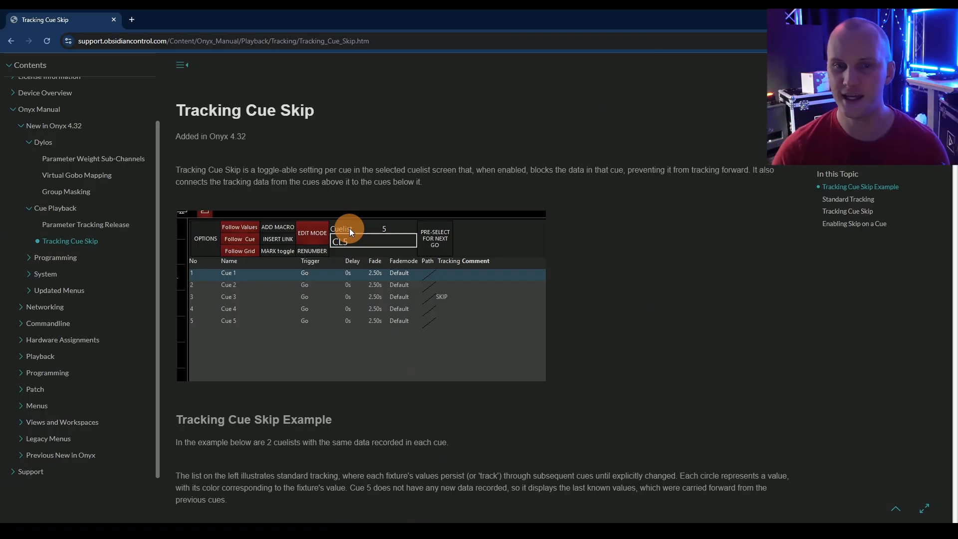
left_click_drag(88, 20, 957, 472)
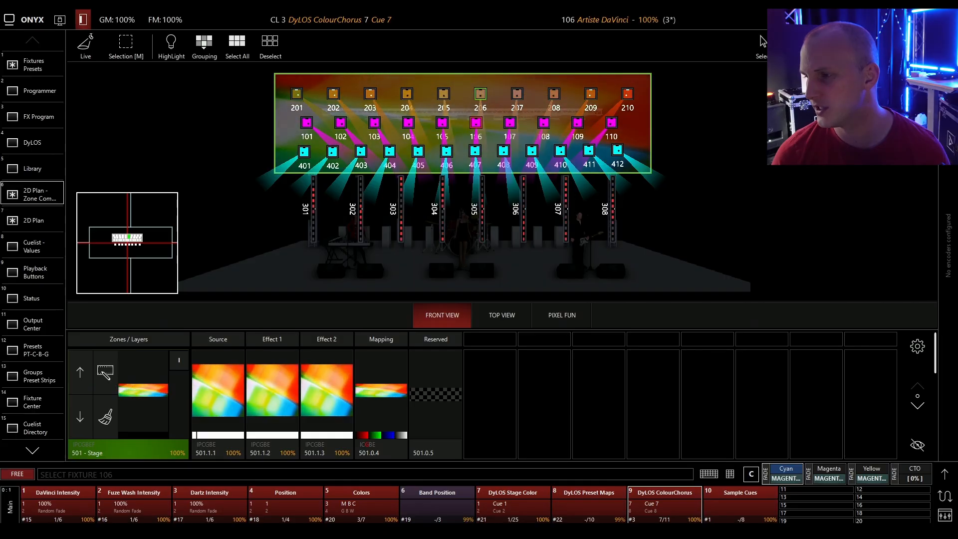